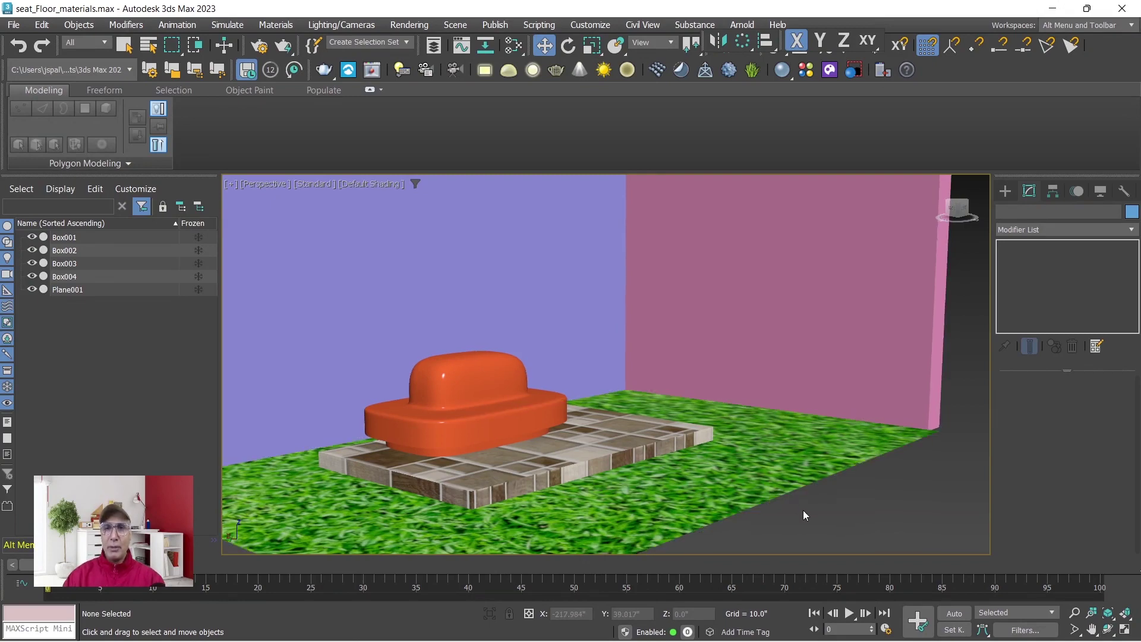
Pan the Perspective view to recentre the orange seat, tiled base and grass floor.
middle_drag(804, 512, 832, 536)
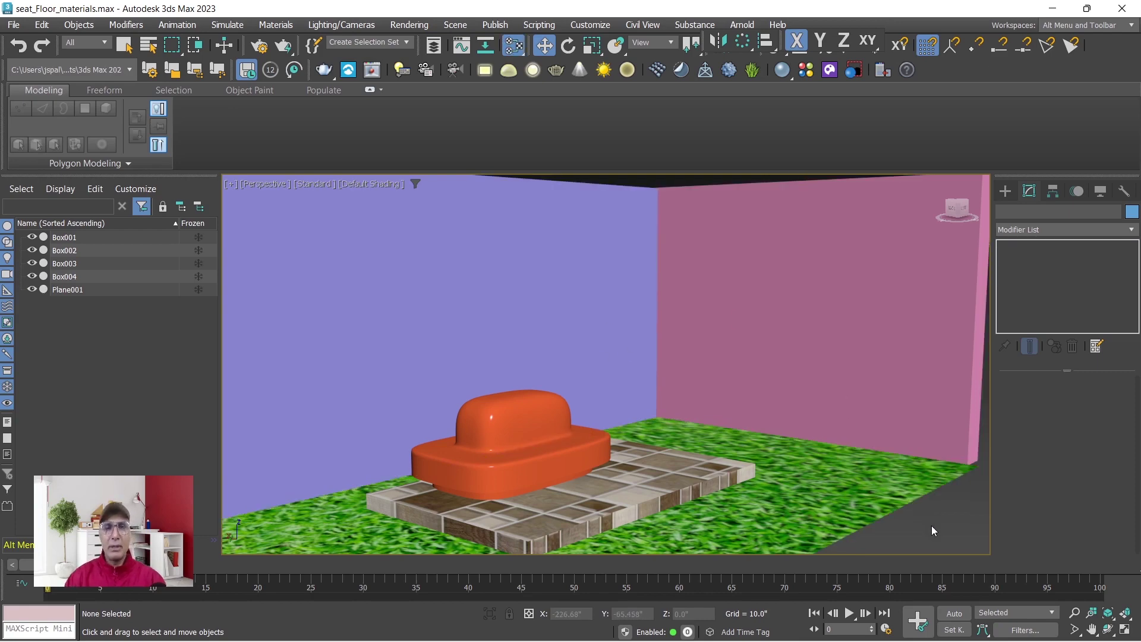
Open the Slate Material Editor, rearrange the Map #2 and Material #4 nodes, and add Physical Material #5.
key(m)
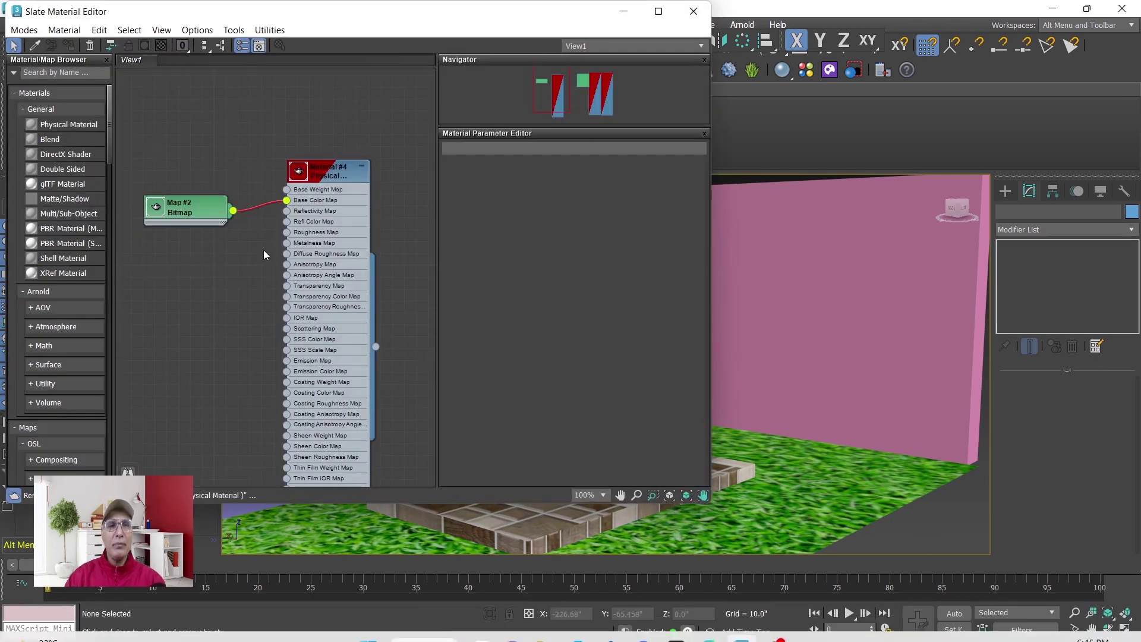
drag(191, 206, 225, 206)
click(325, 171)
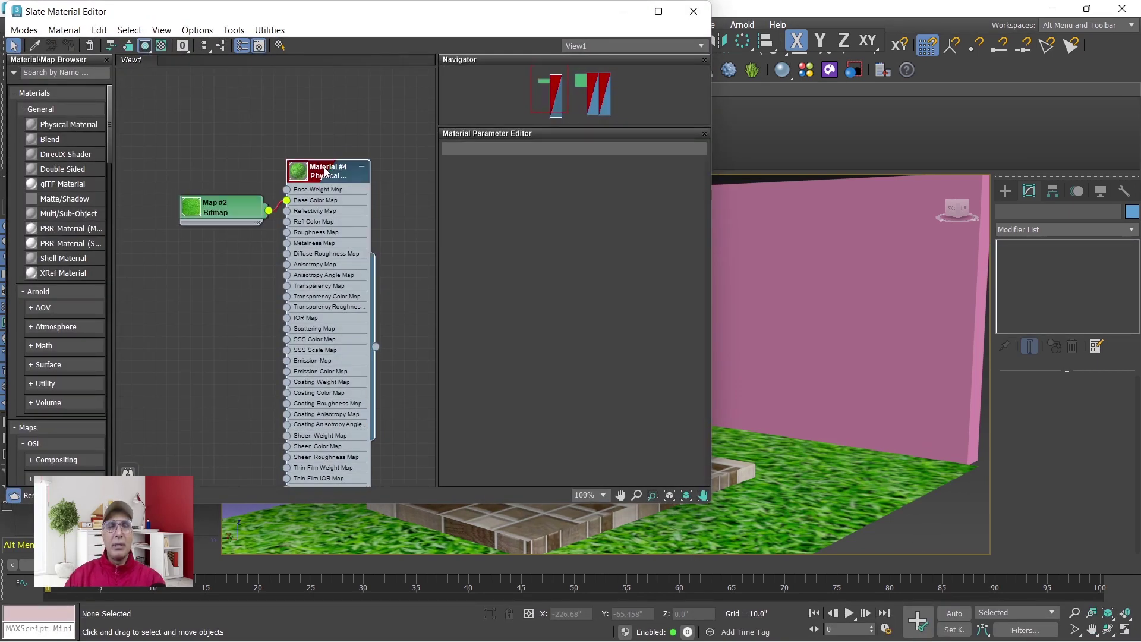
drag(325, 172, 372, 112)
drag(222, 210, 270, 174)
click(194, 292)
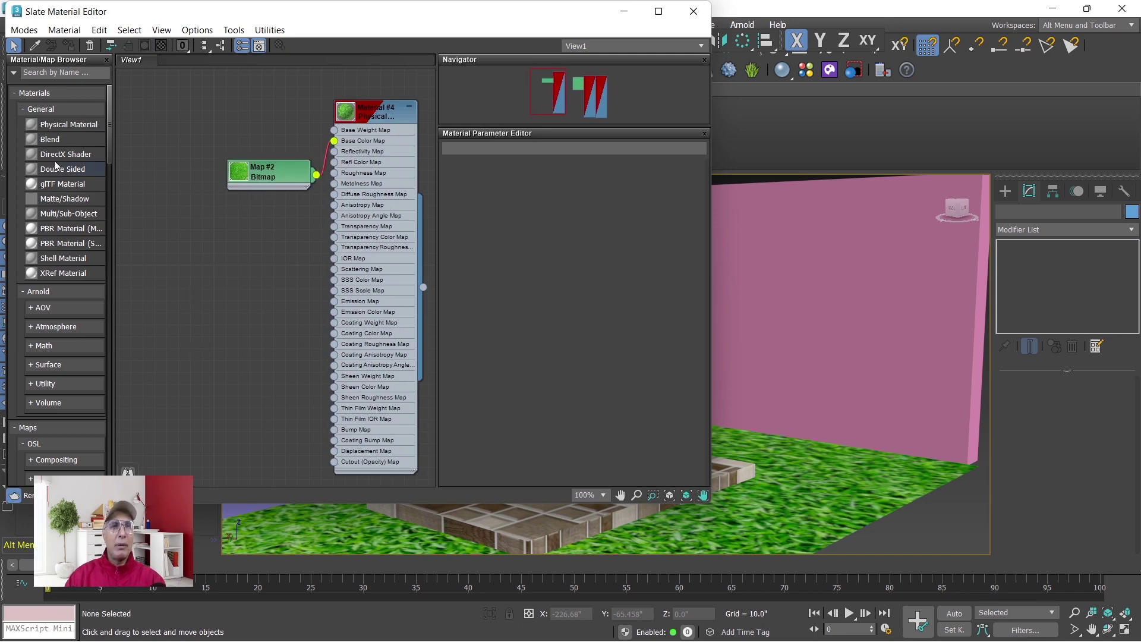
drag(50, 127, 243, 86)
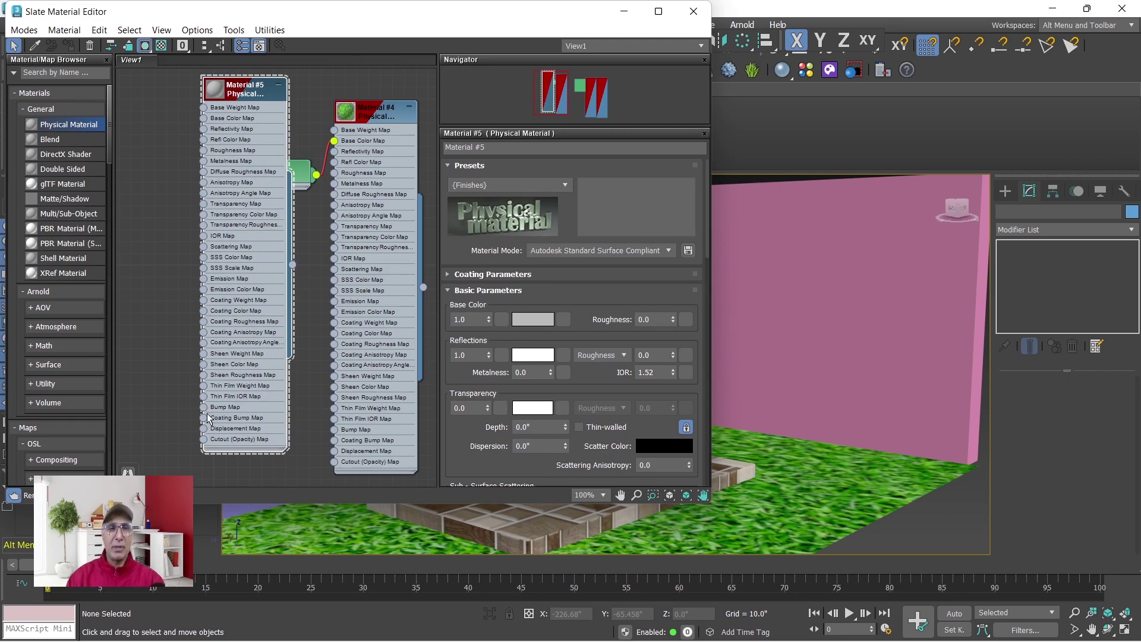
Add an OSL Noise map node, Map #3 (Noise.osl, scale 25.0), from Maps > OSL into View1.
right_click(143, 377)
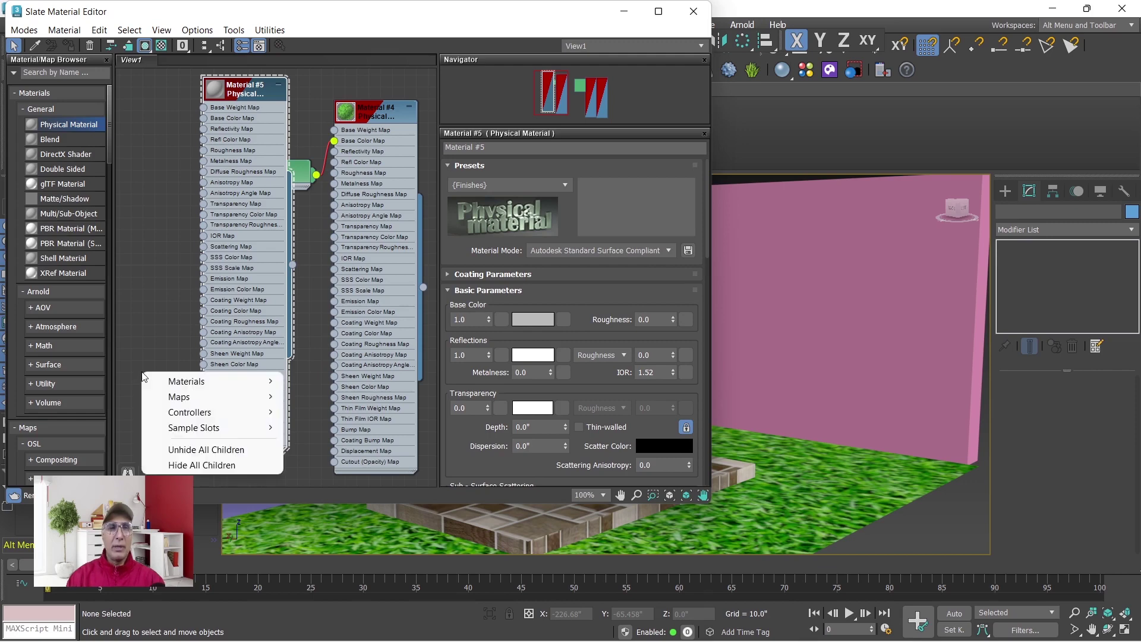
mouse_move(164, 396)
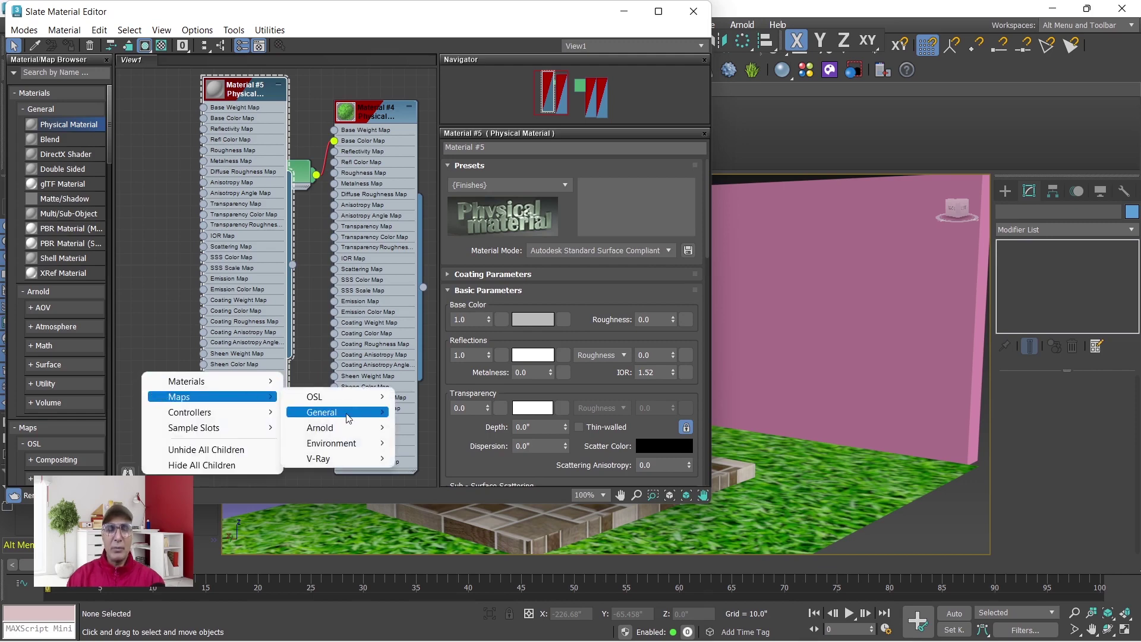
mouse_move(349, 418)
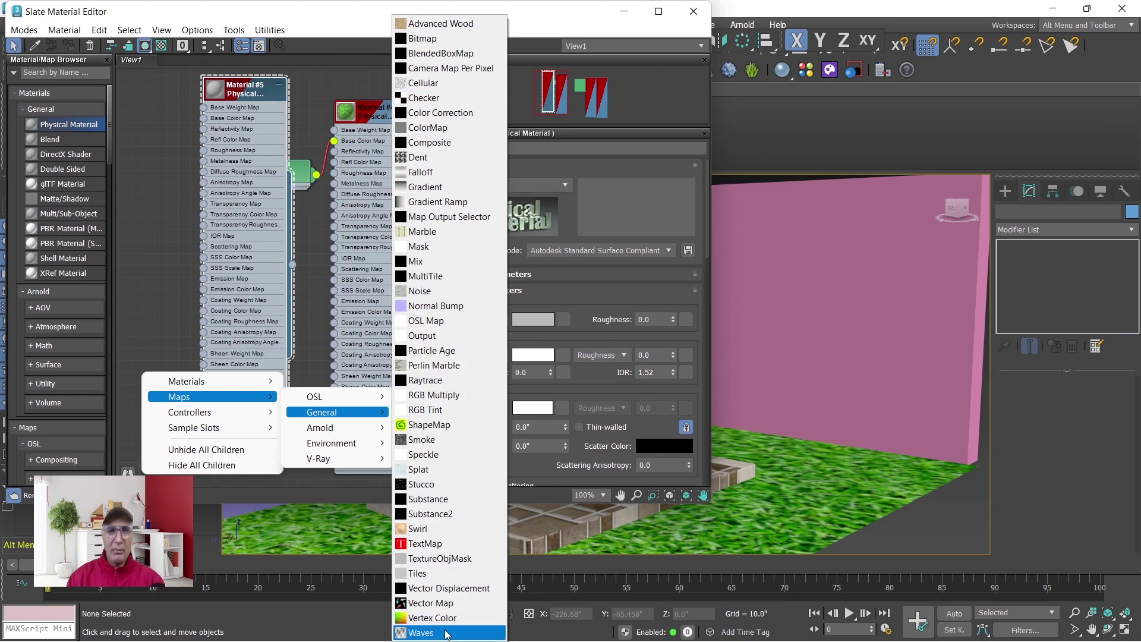
mouse_move(300, 451)
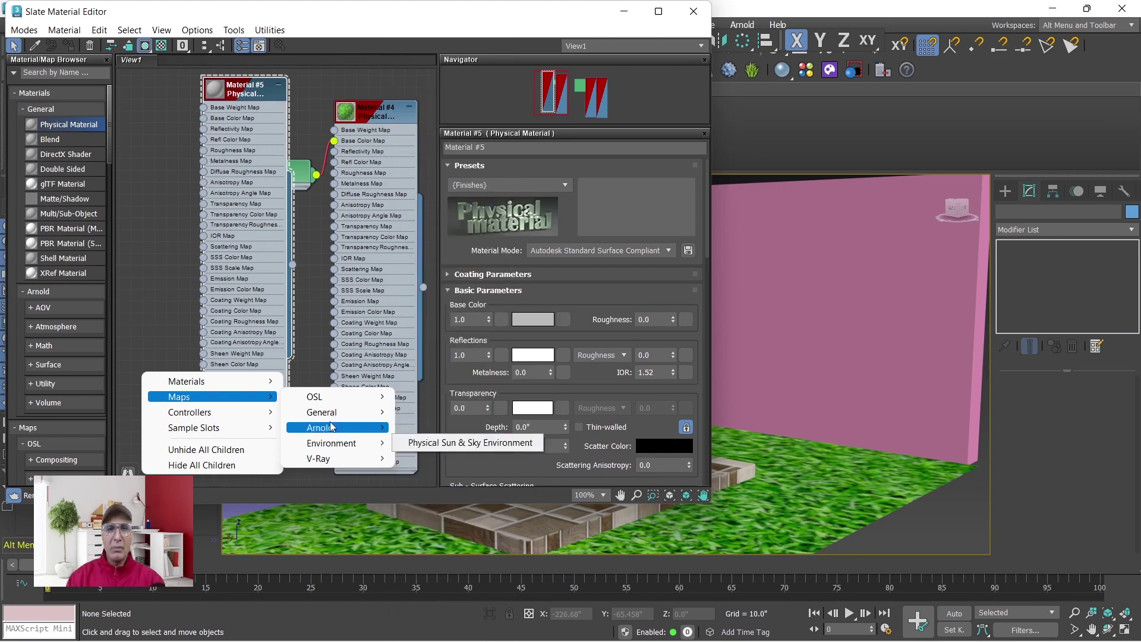
mouse_move(227, 403)
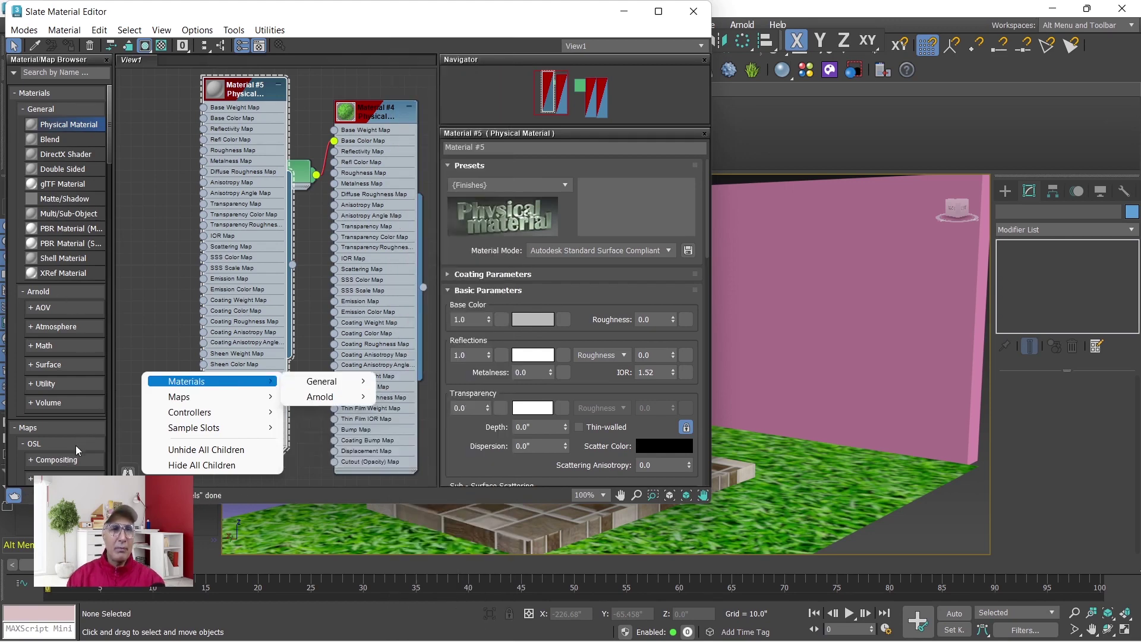
drag(109, 134, 105, 188)
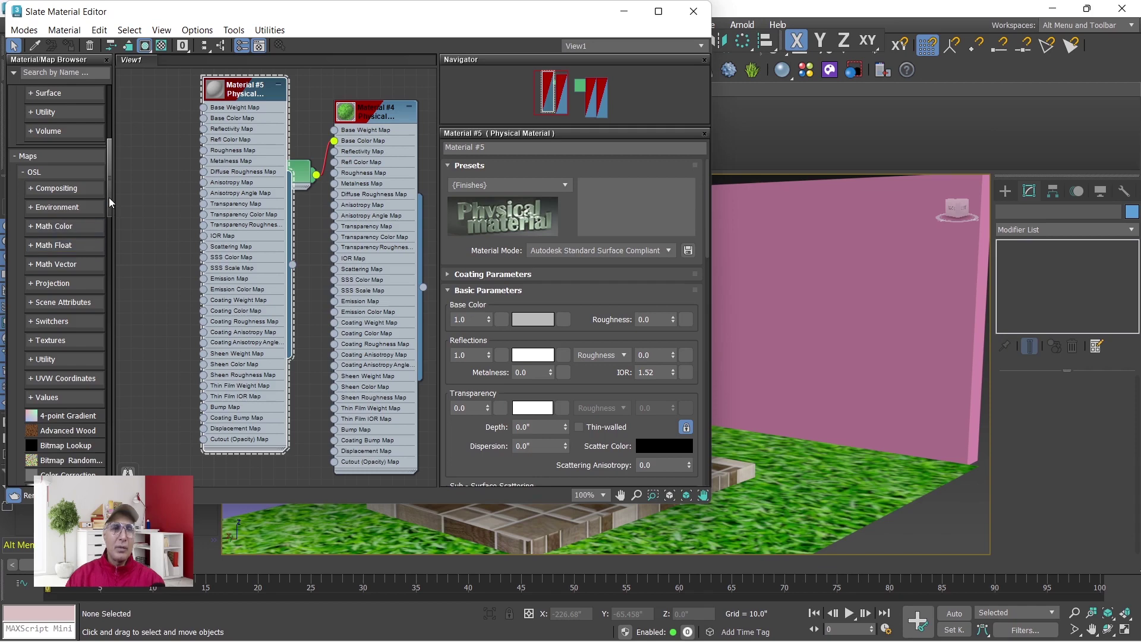
scroll(110, 254, down, 10)
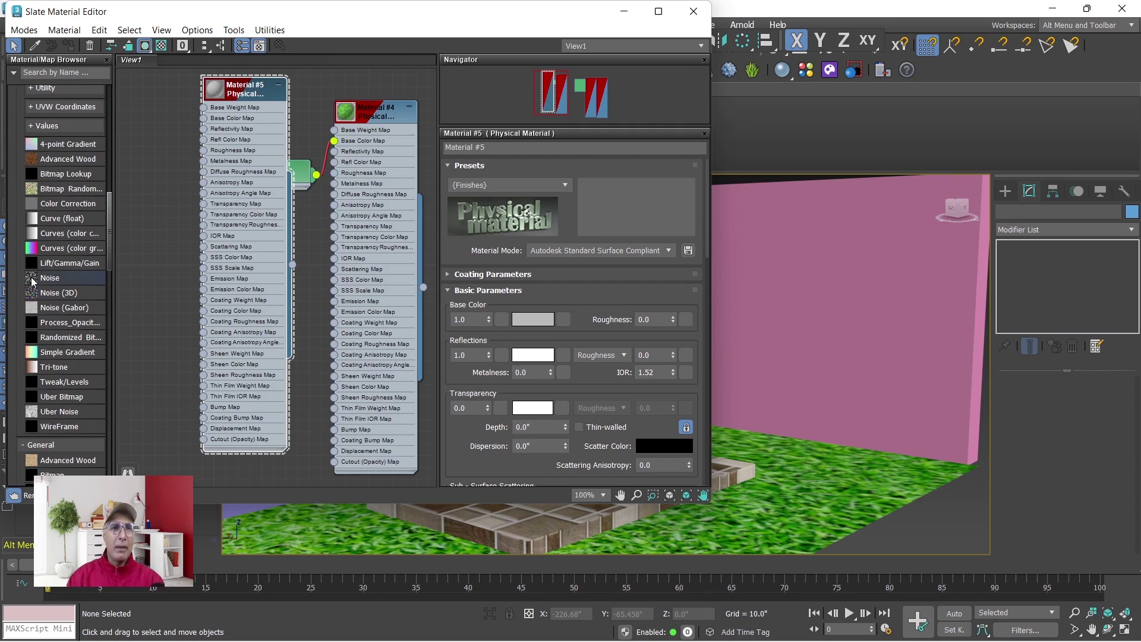
drag(33, 281, 138, 238)
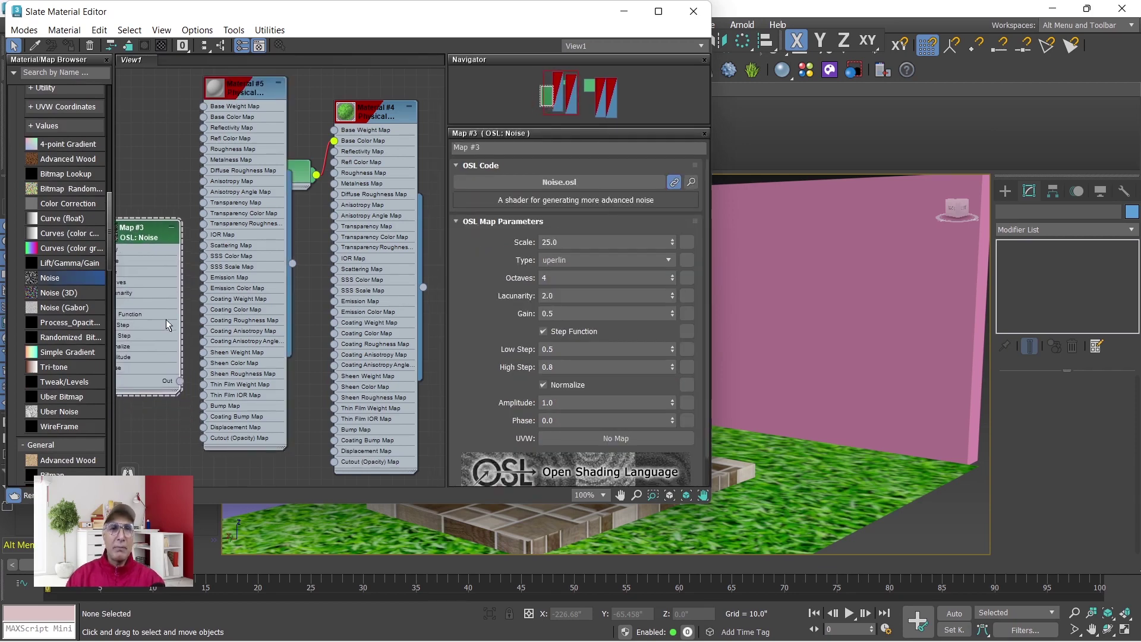
Wire the OSL Noise Map #3 output into Material #5's Base Color Map and show large previews.
drag(180, 381, 206, 412)
drag(138, 236, 160, 236)
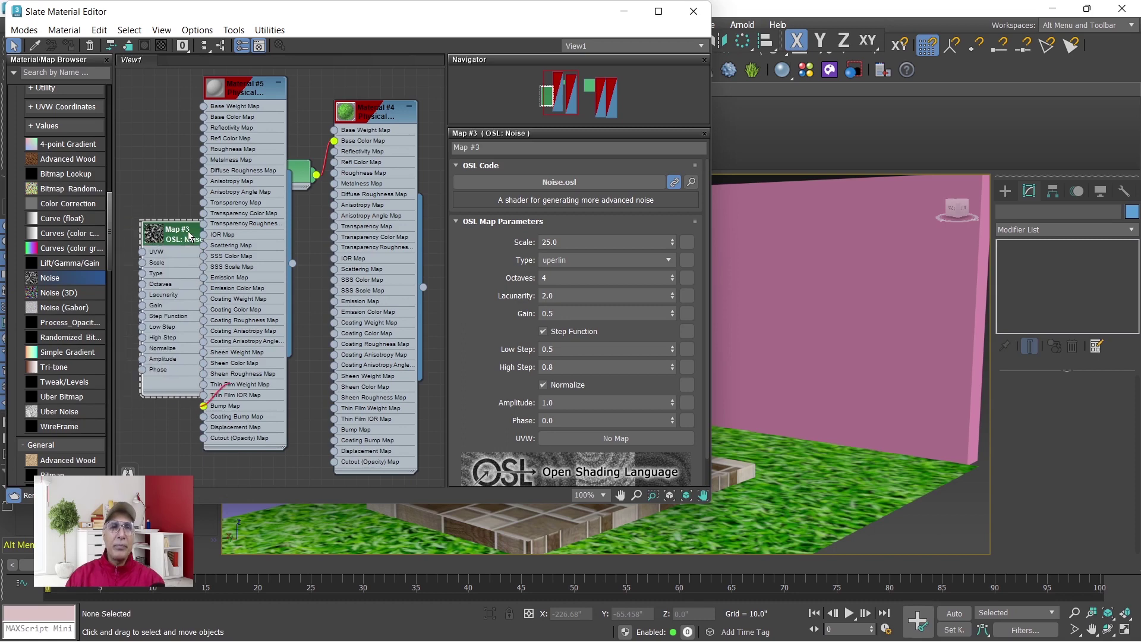
double_click(131, 233)
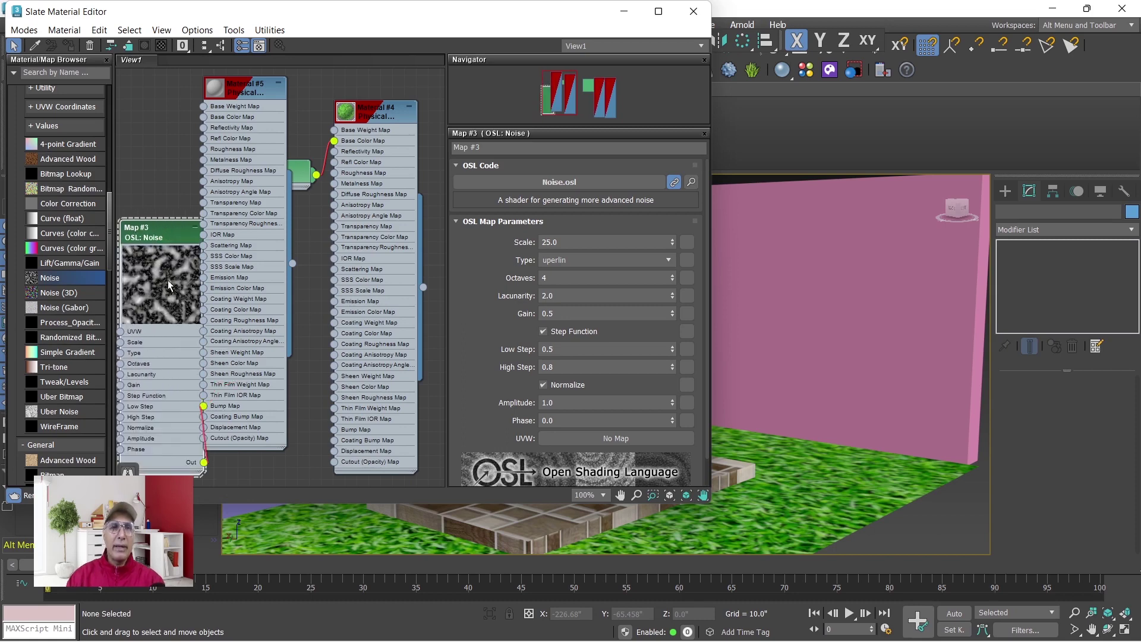
double_click(220, 89)
drag(246, 93, 268, 95)
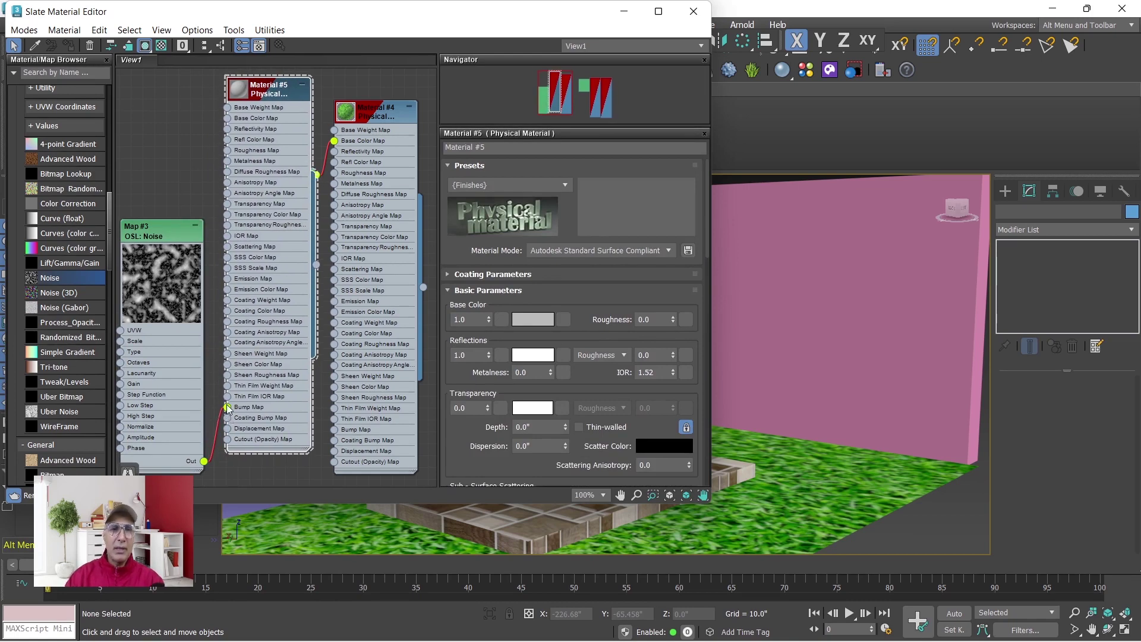
drag(227, 407, 228, 121)
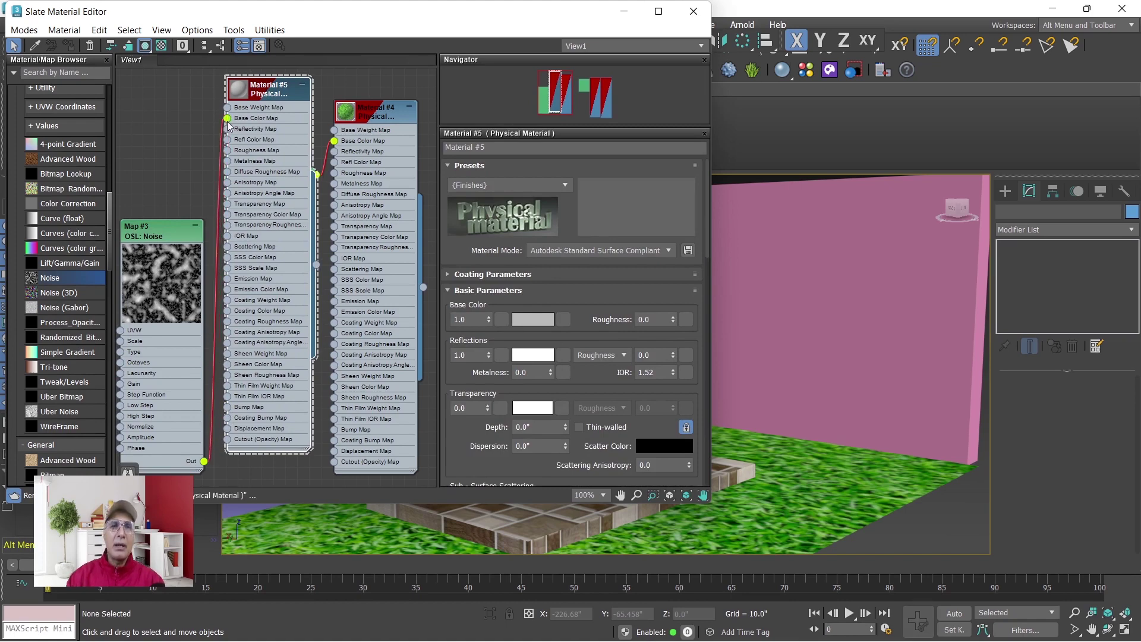
double_click(237, 91)
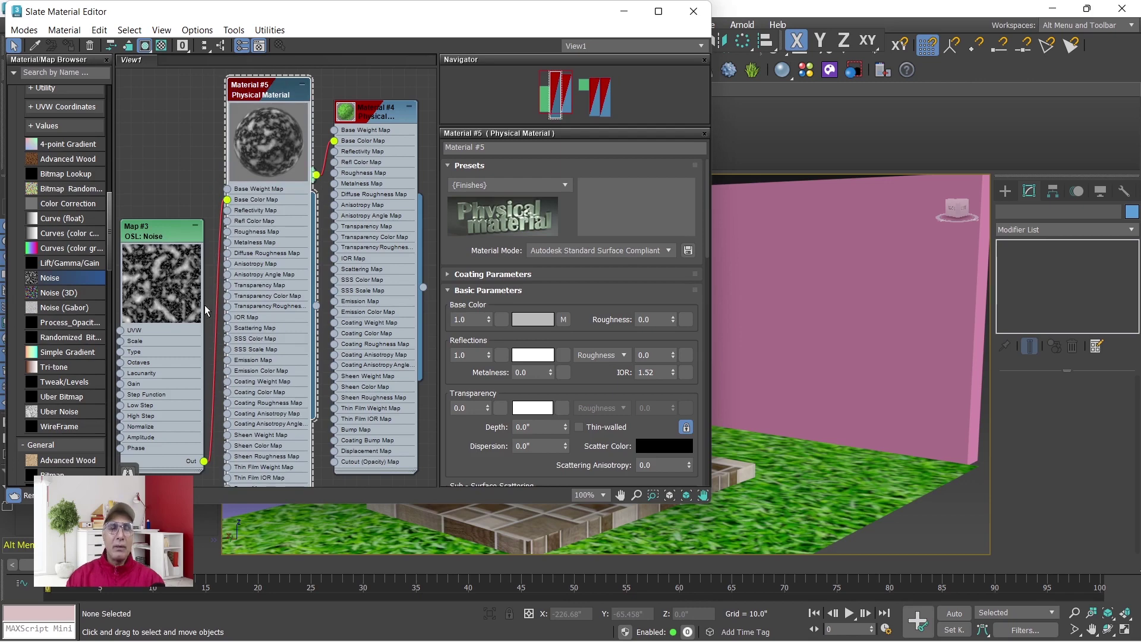
drag(473, 441, 497, 125)
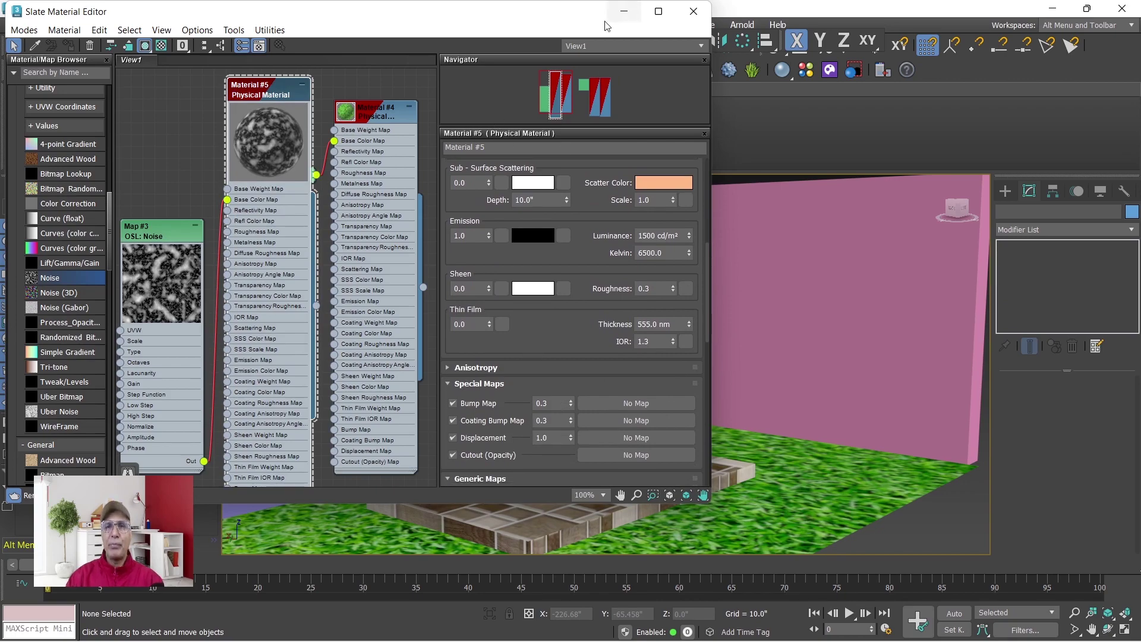
Assign Material #5 to the back wall Box003, then minimize the Slate Material Editor.
drag(505, 18, 885, 151)
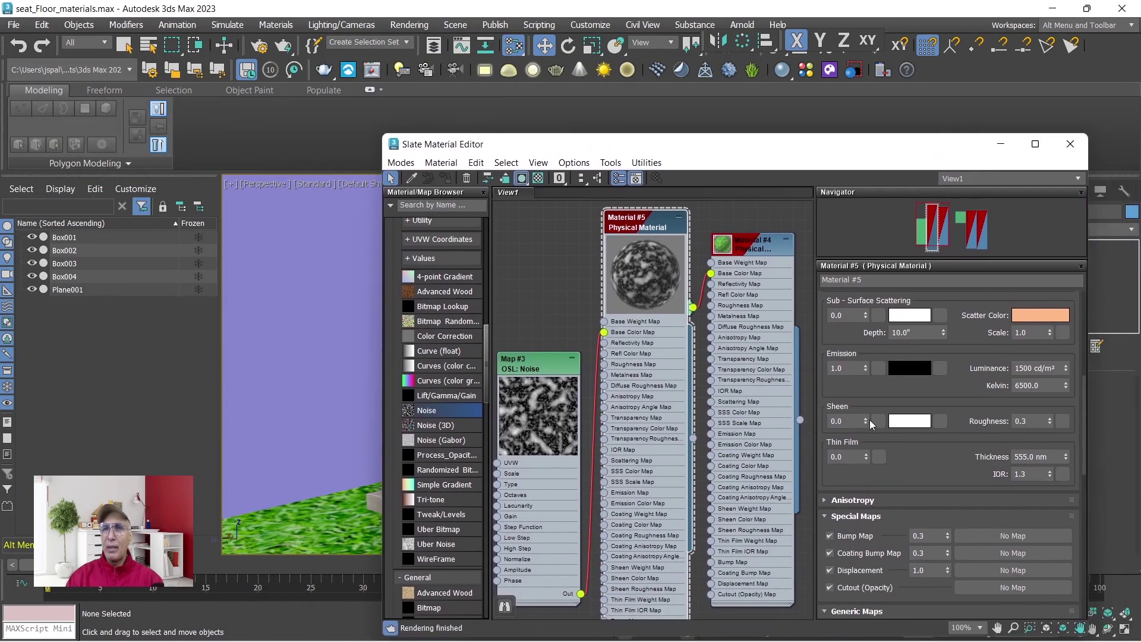
scroll(869, 409, up, 4)
scroll(869, 409, up, 5)
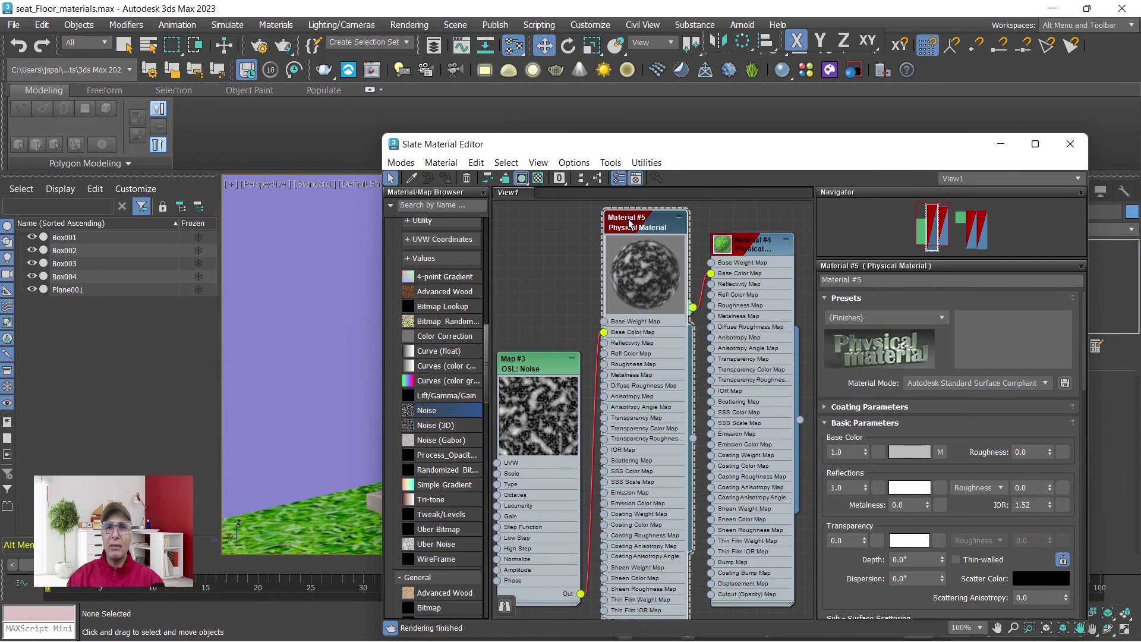
click(267, 263)
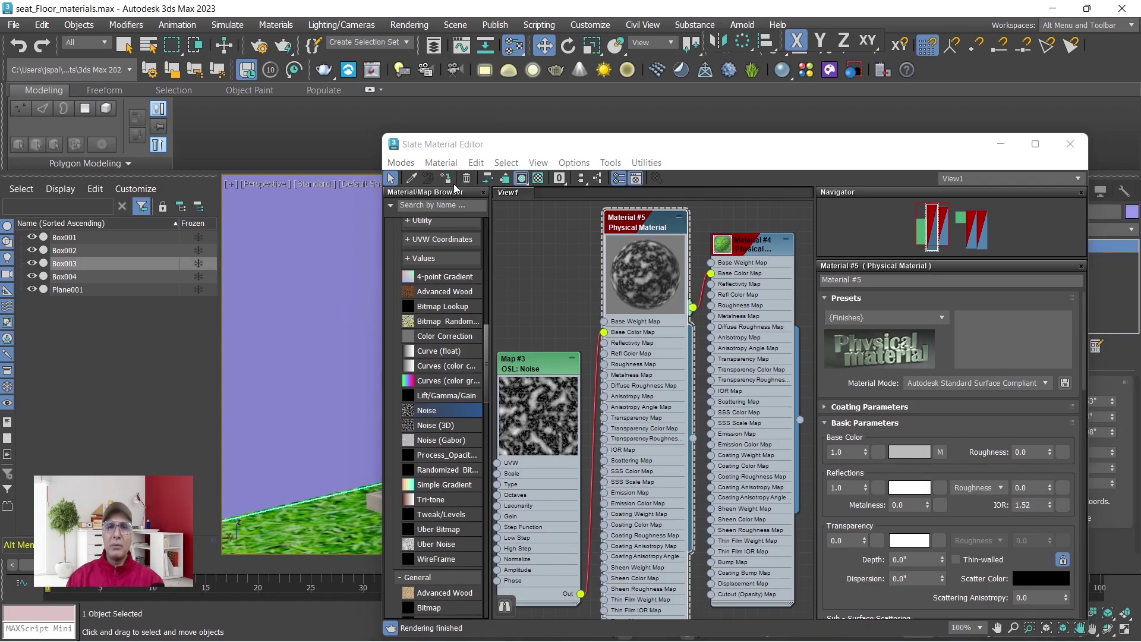
drag(641, 150, 761, 172)
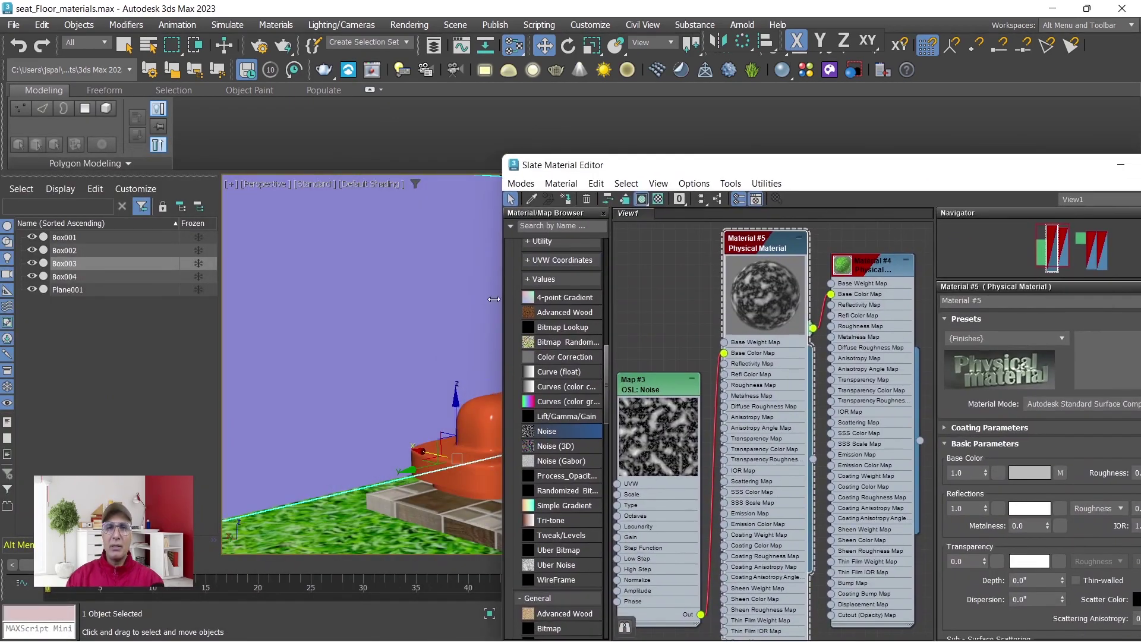
click(569, 200)
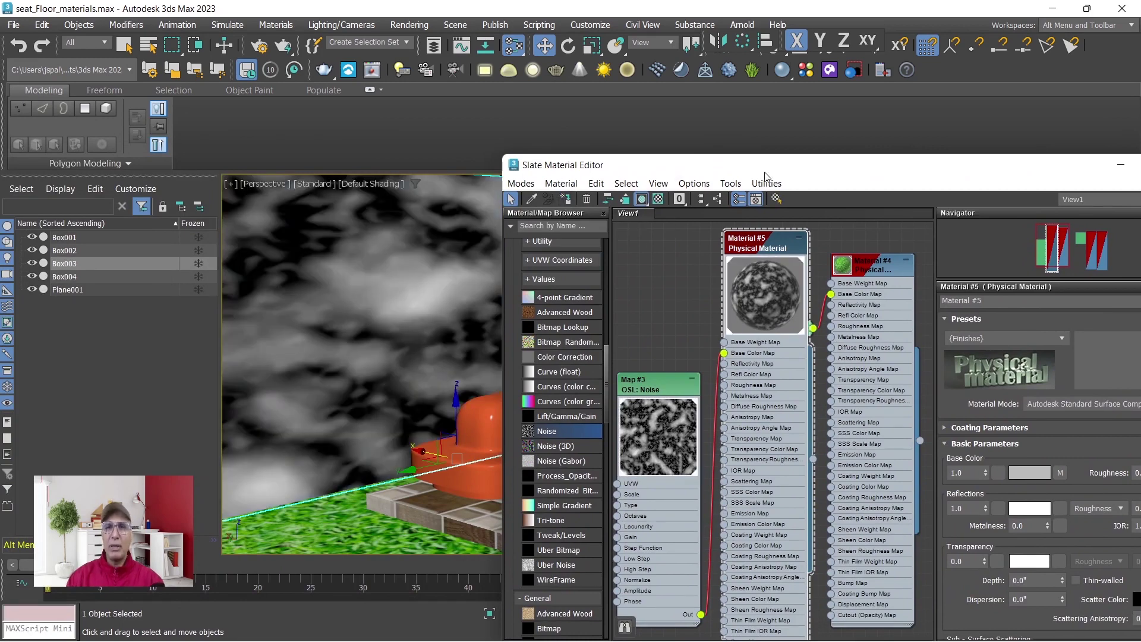
drag(835, 178, 782, 224)
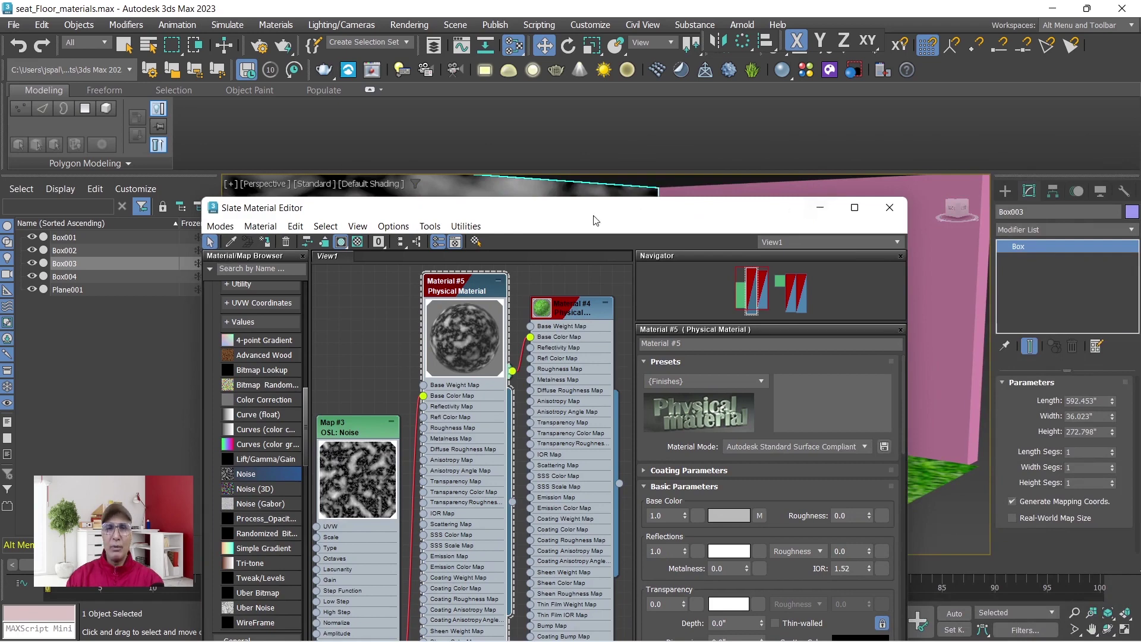
click(820, 209)
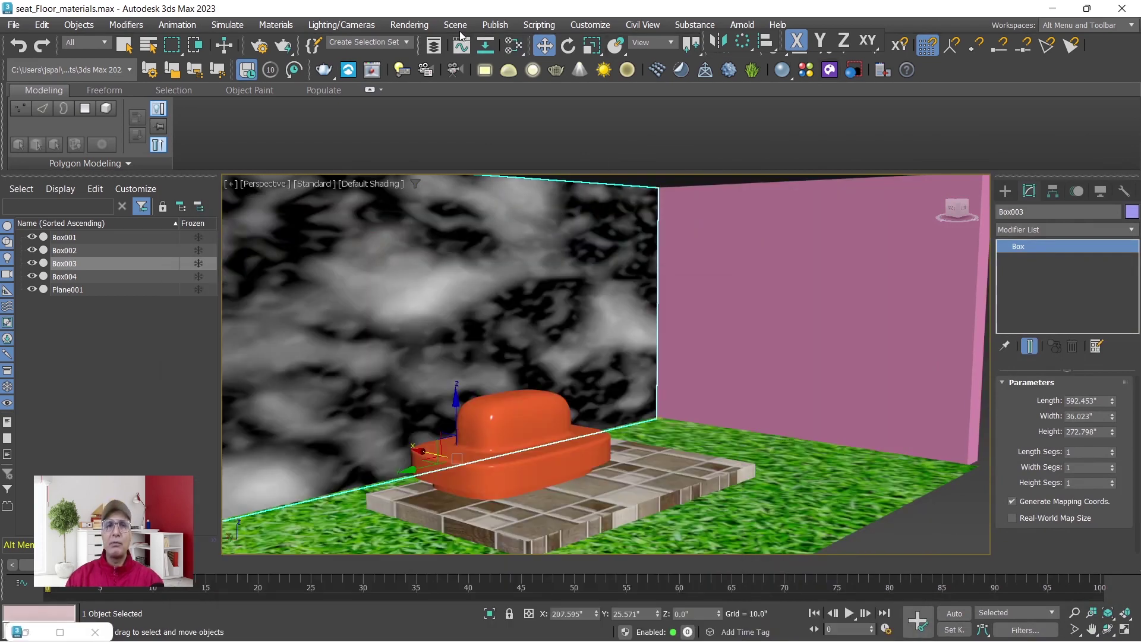
Switch the production renderer to Scanline Renderer in Render Setup.
click(409, 27)
mouse_move(412, 49)
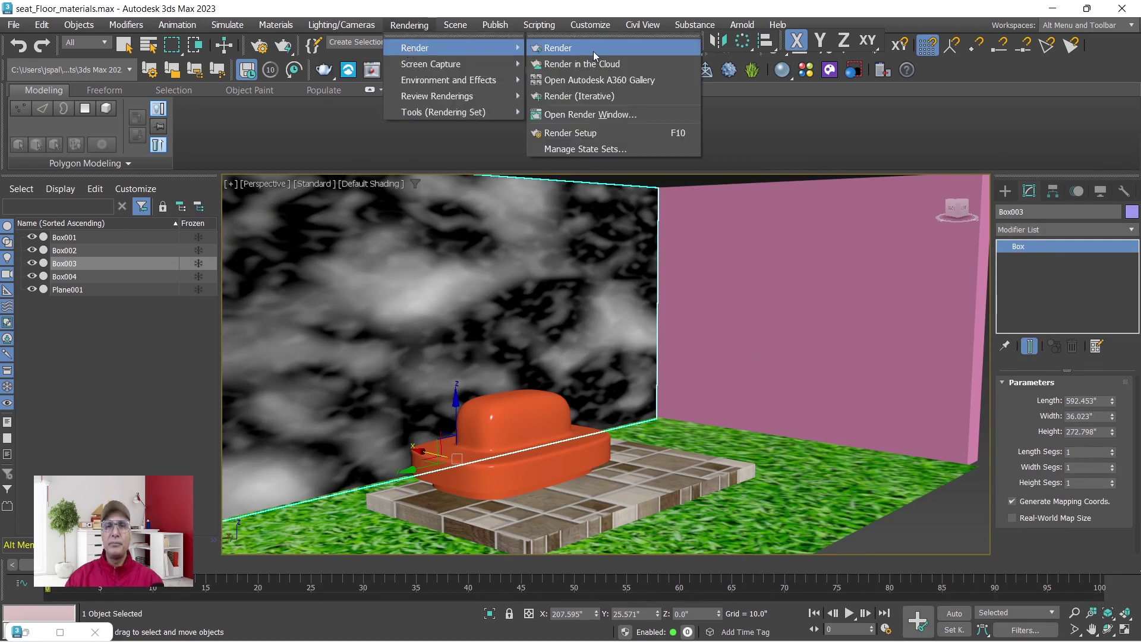
click(576, 132)
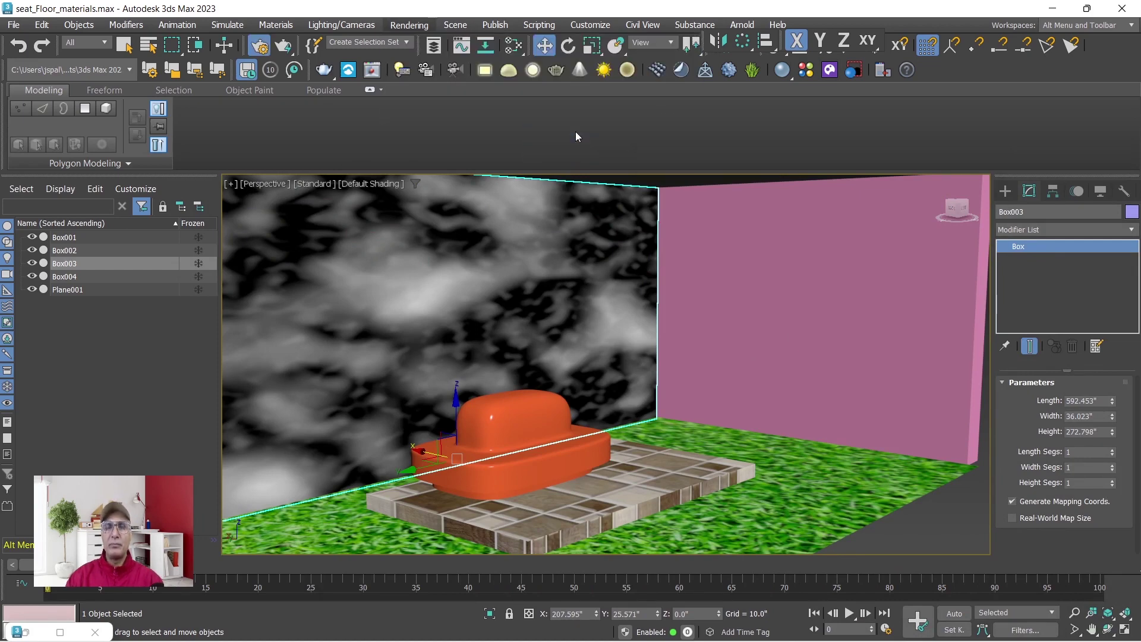
click(743, 110)
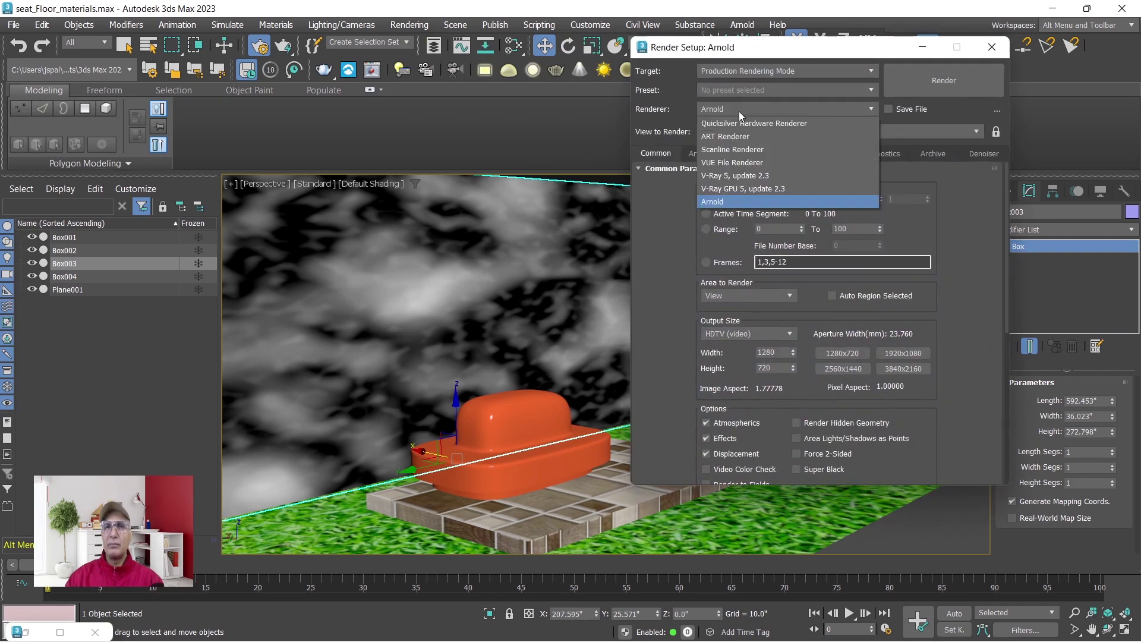
click(726, 151)
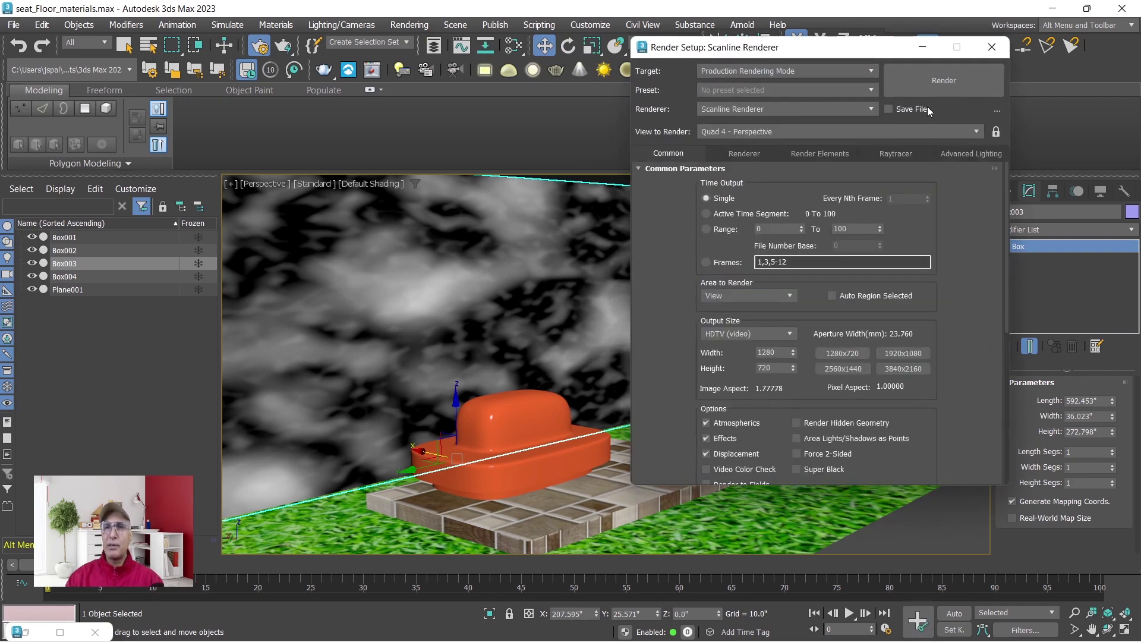
Render the Perspective view, then restore the Slate Material Editor.
click(928, 77)
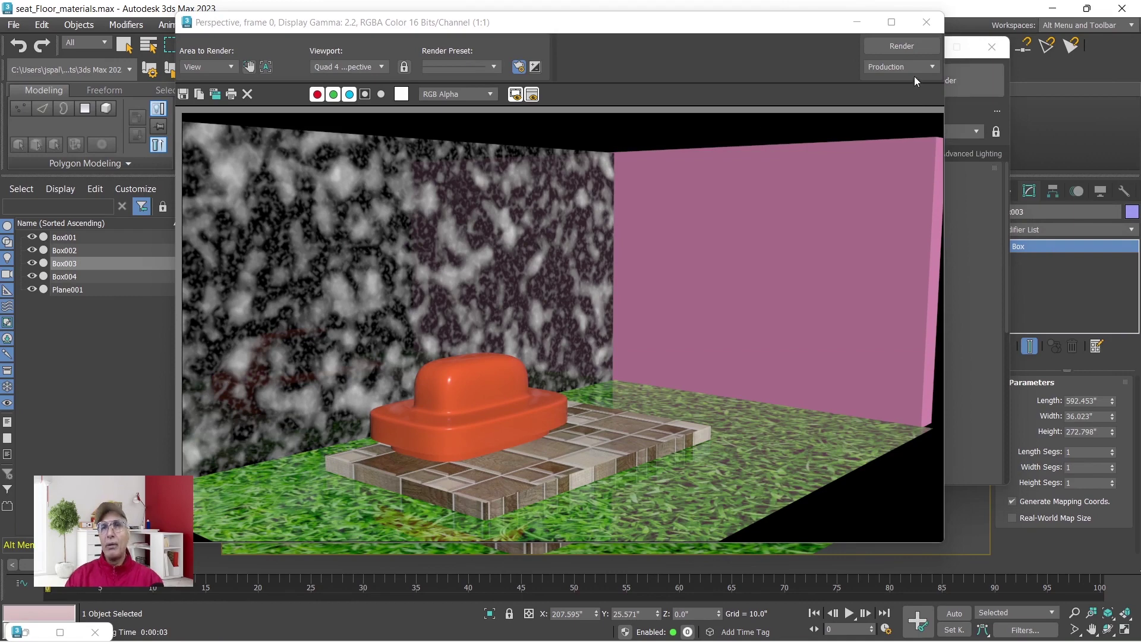
click(857, 27)
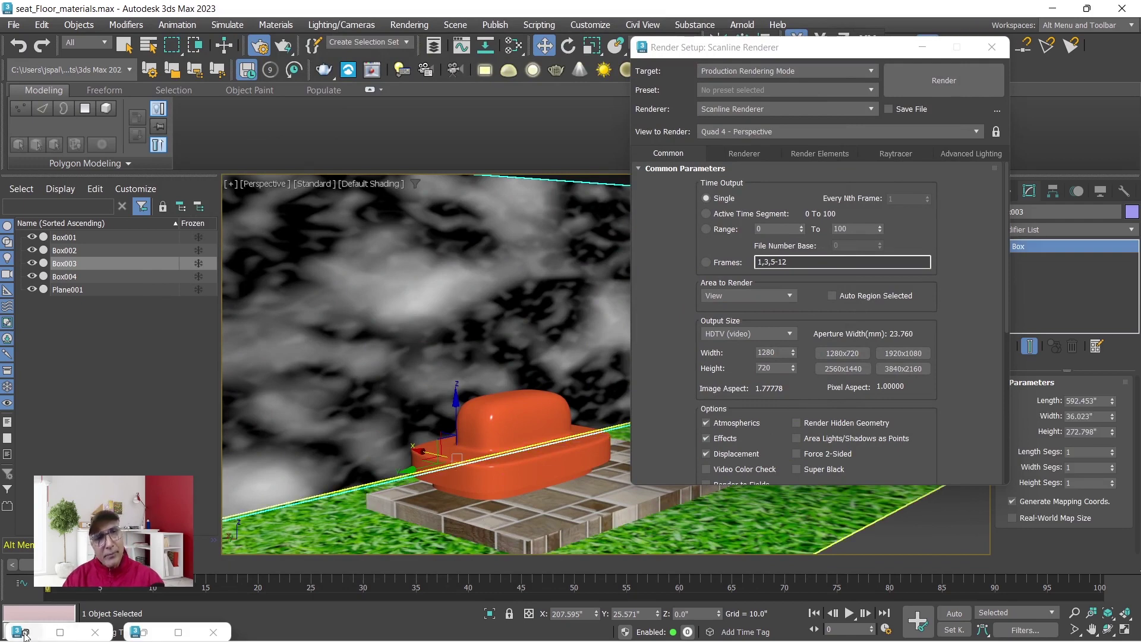
click(60, 632)
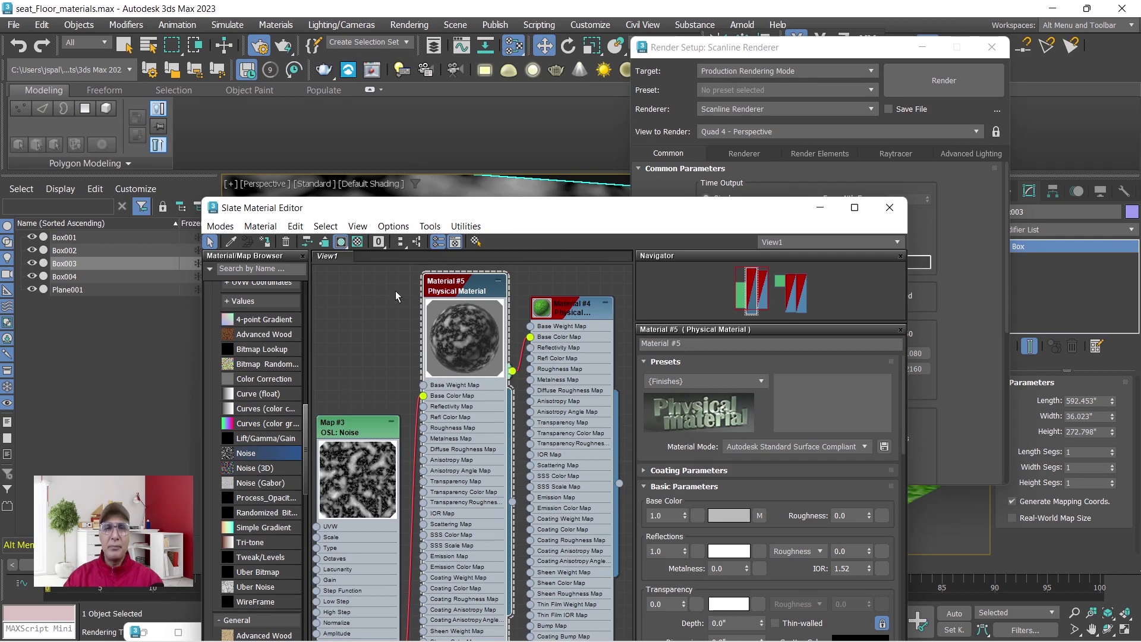
Set the OSL Noise Map #3 Scale to 10.0.
double_click(348, 427)
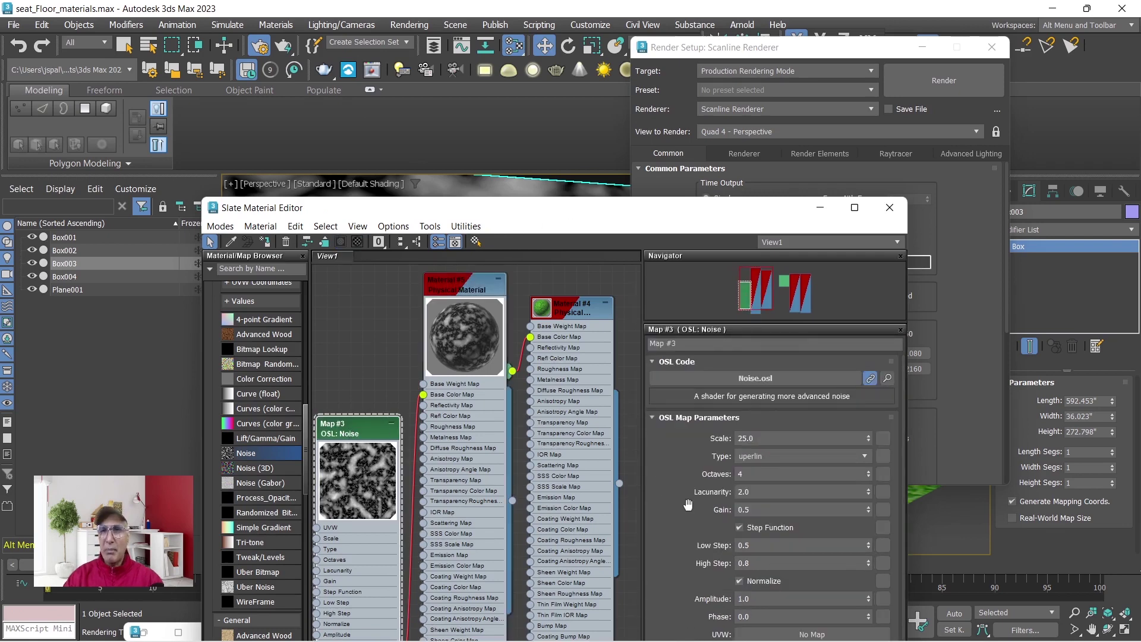
click(869, 435)
drag(869, 438, 758, 532)
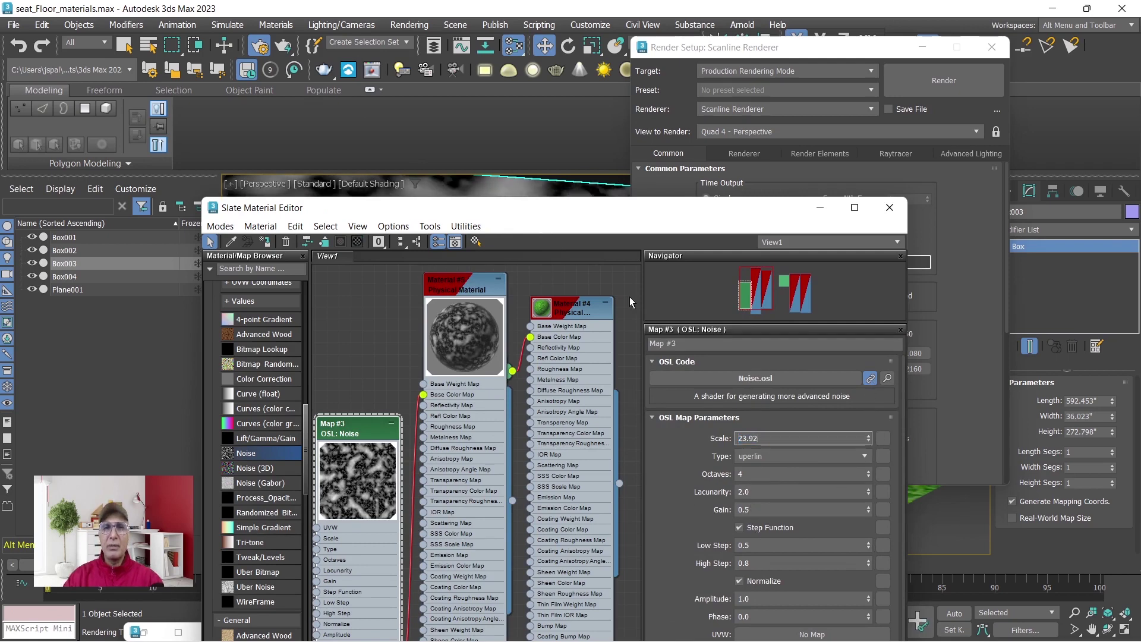
drag(487, 211, 773, 116)
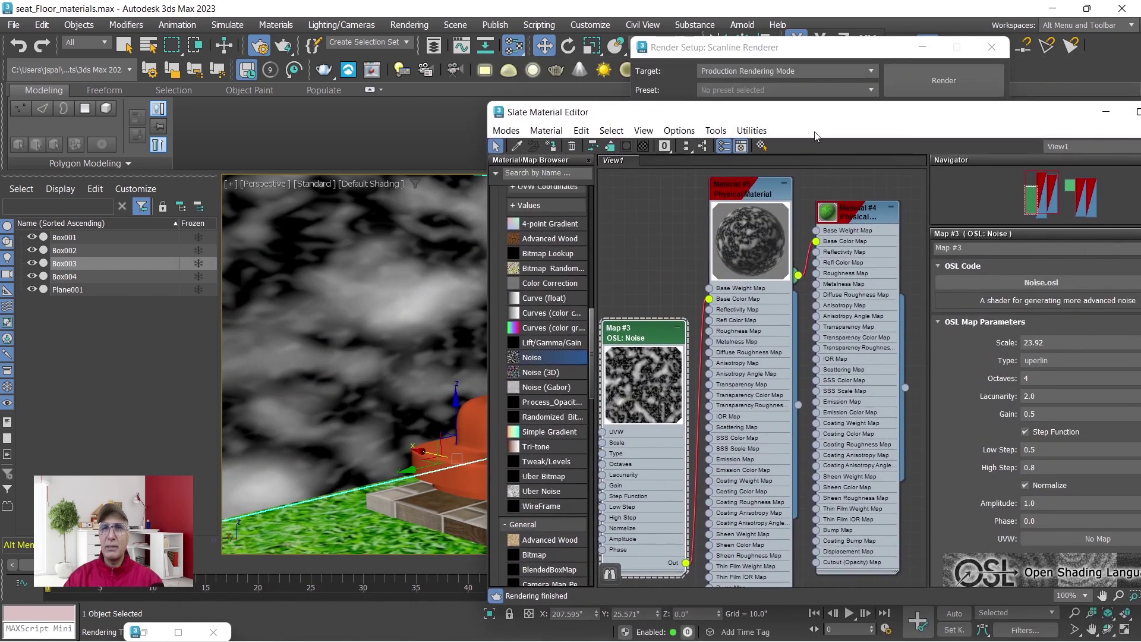
drag(865, 116, 746, 122)
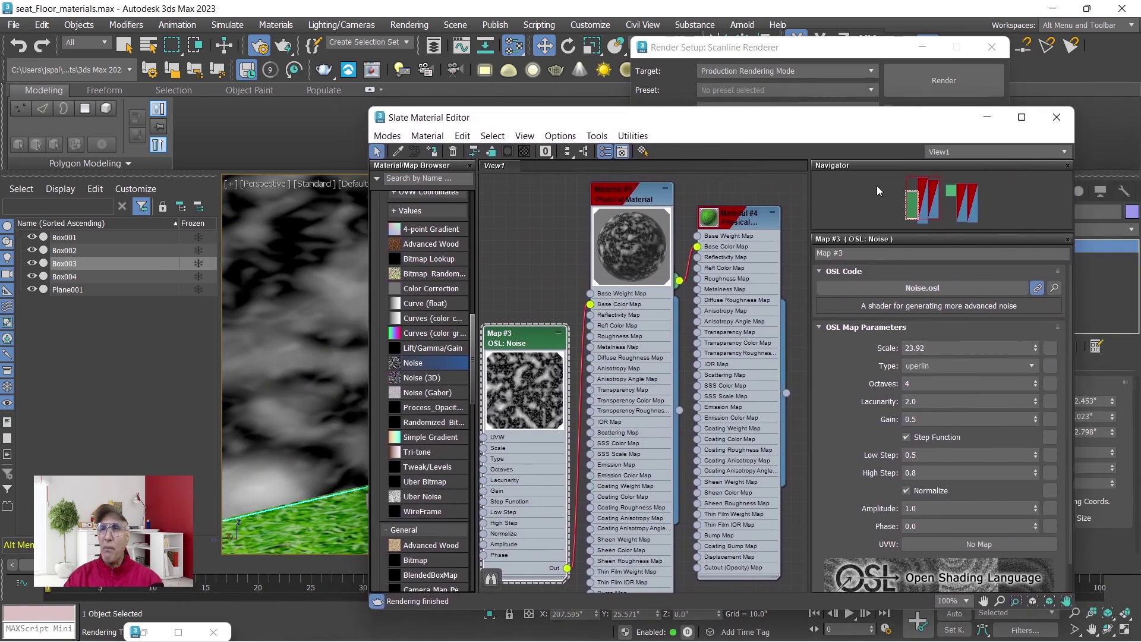
drag(1038, 355, 1044, 500)
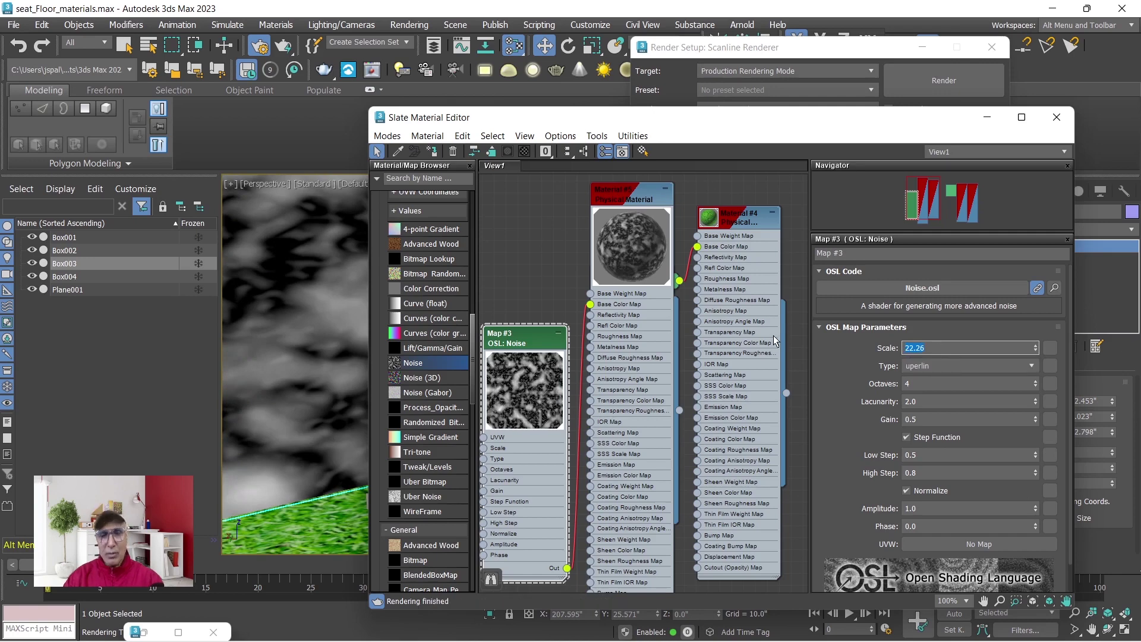
text(10)
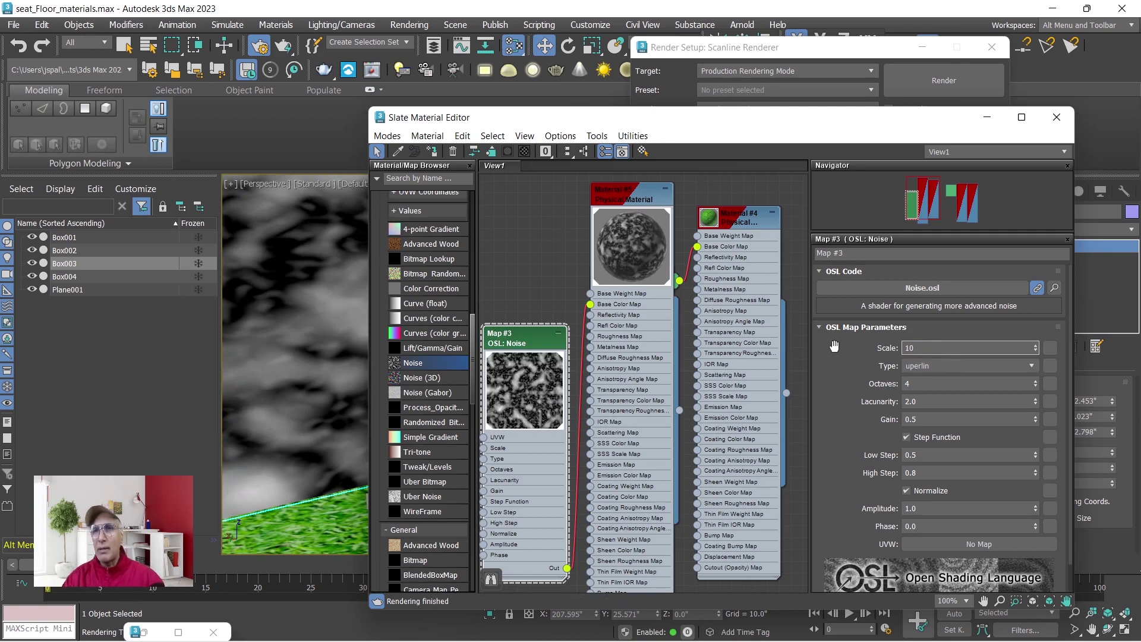
click(941, 385)
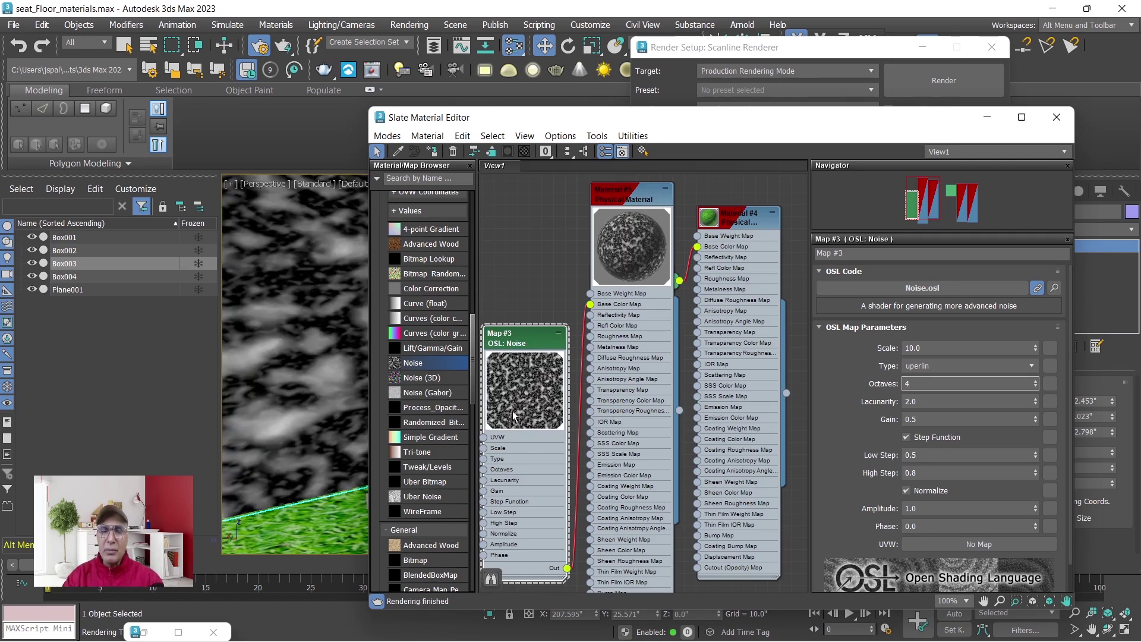
key(shift+Tab)
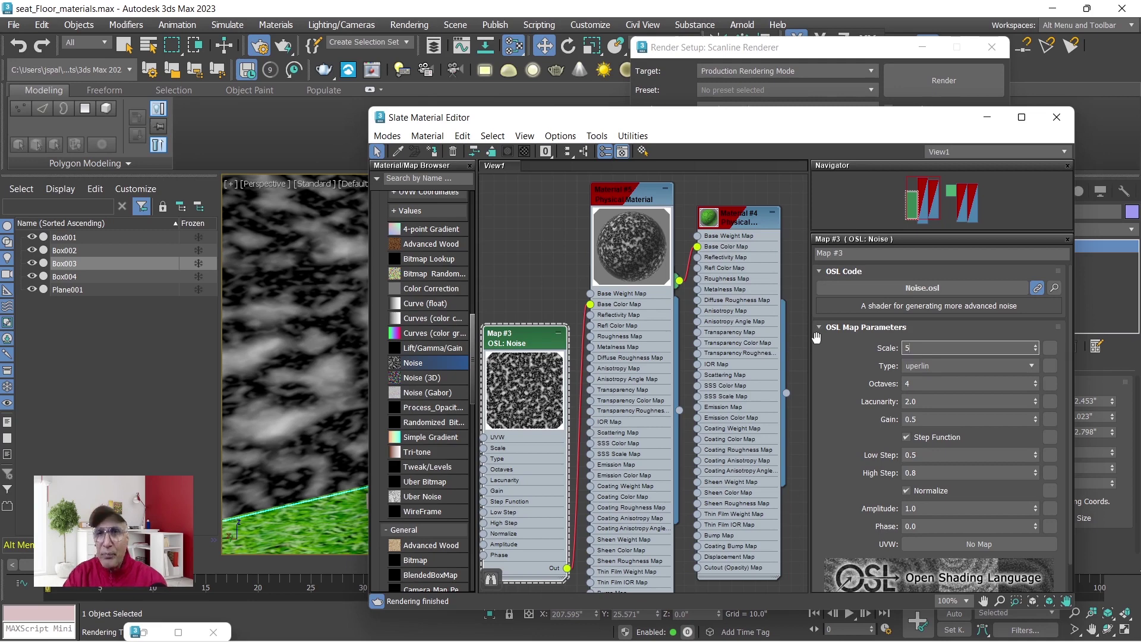
key(Return)
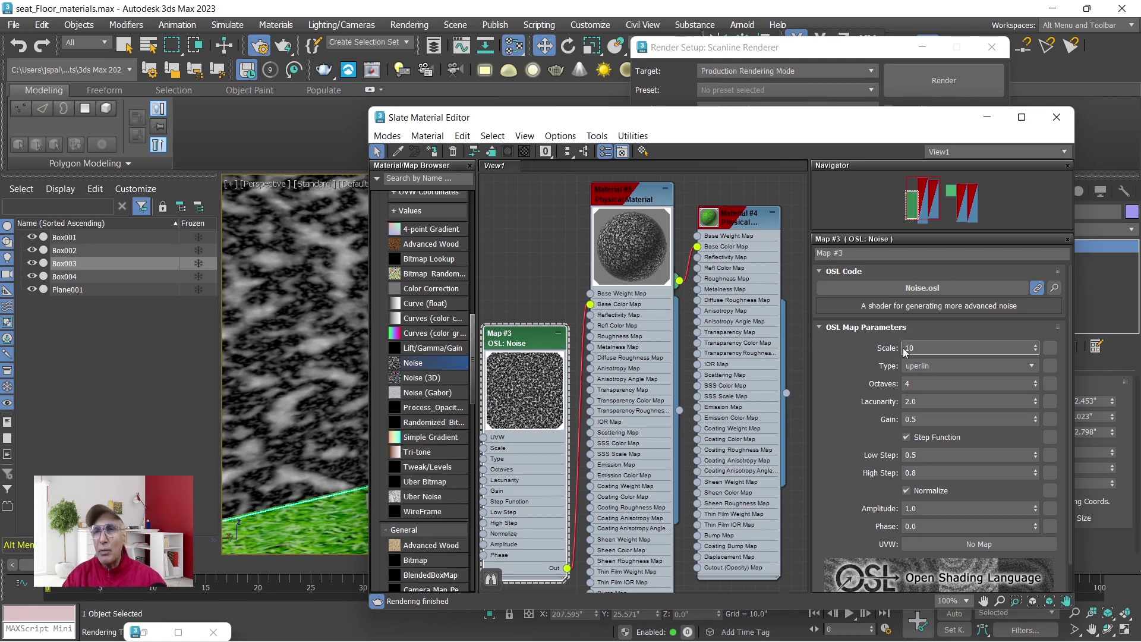
Set the noise Octaves to 10.
key(Tab)
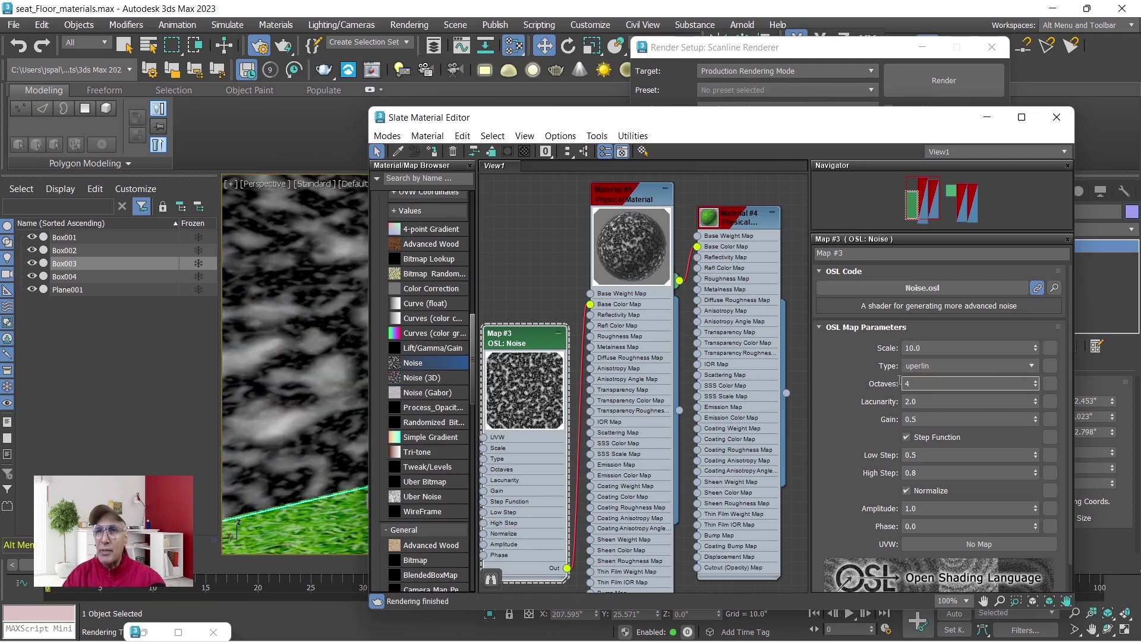
text(10)
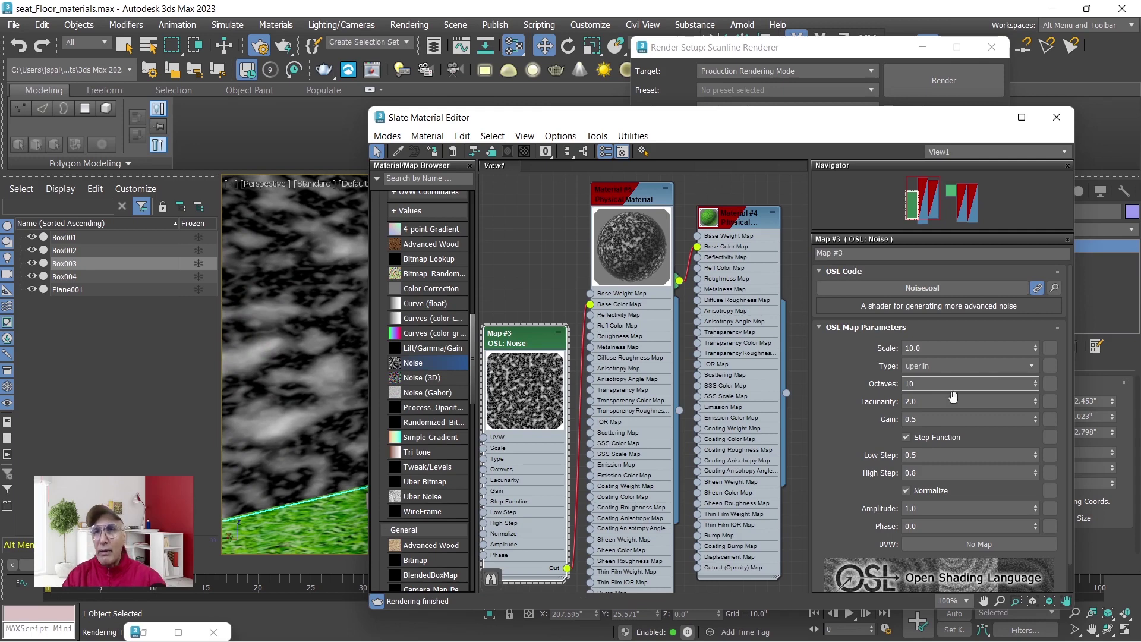
click(927, 401)
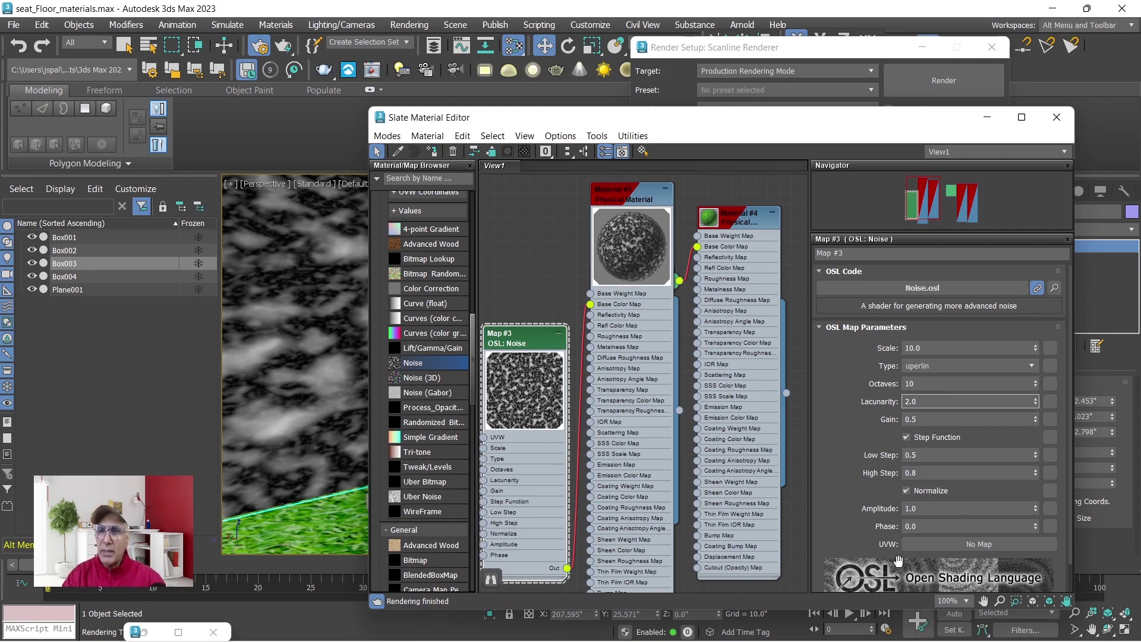
Render a test frame of the finer noise wall and minimize the Rendered Frame window.
click(988, 118)
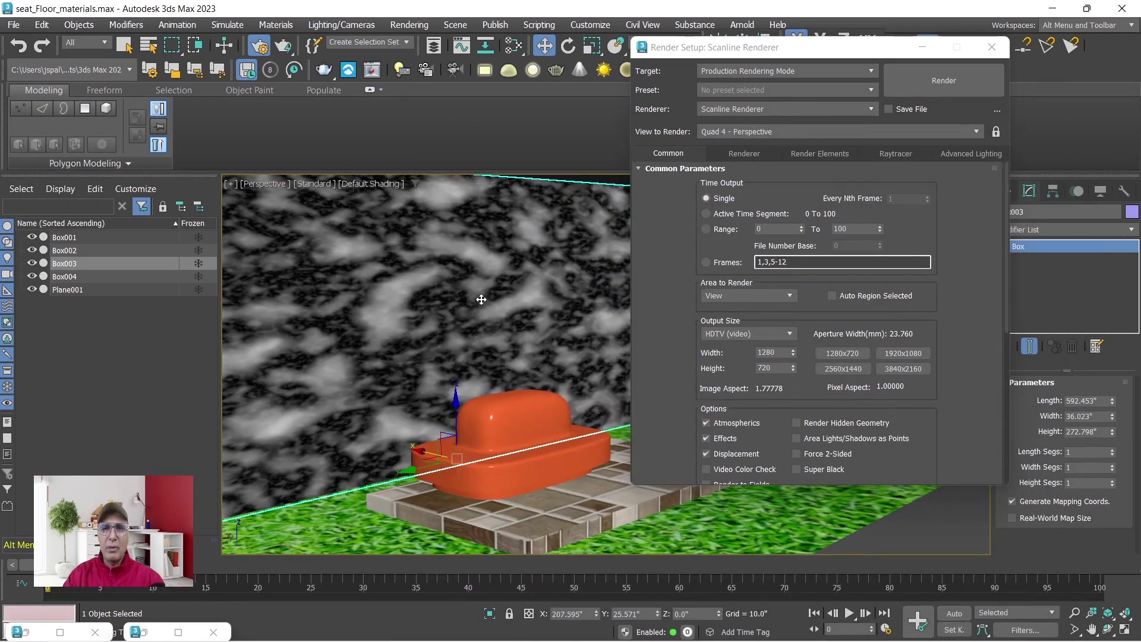
click(943, 83)
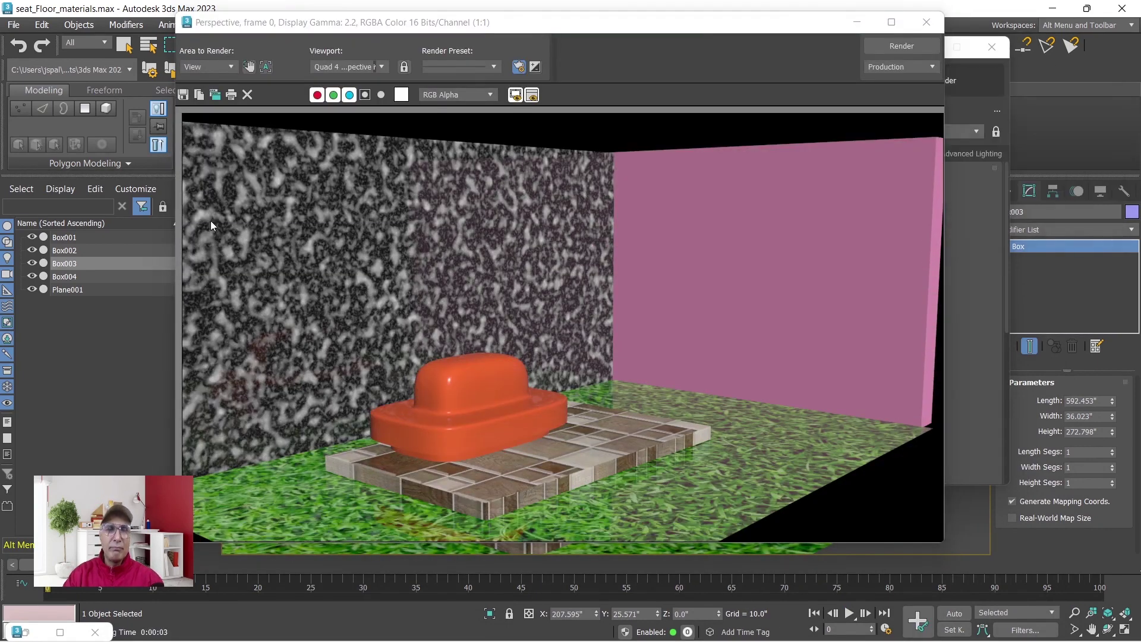
click(856, 25)
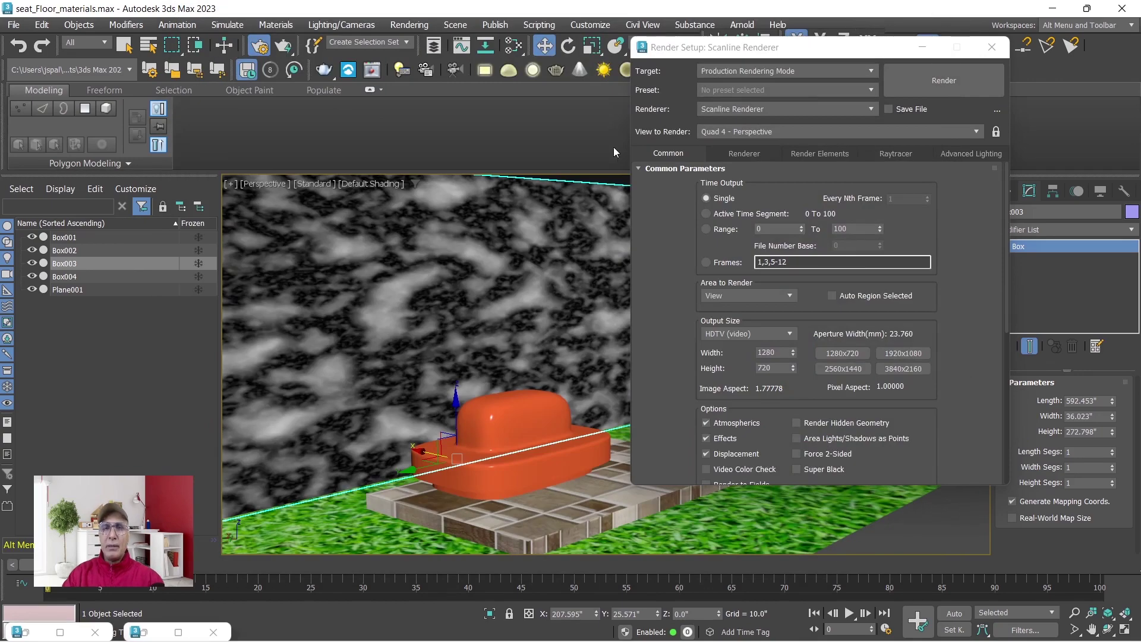
Select the pink side wall and add a new Physical Material, Material #6, to View1.
click(923, 47)
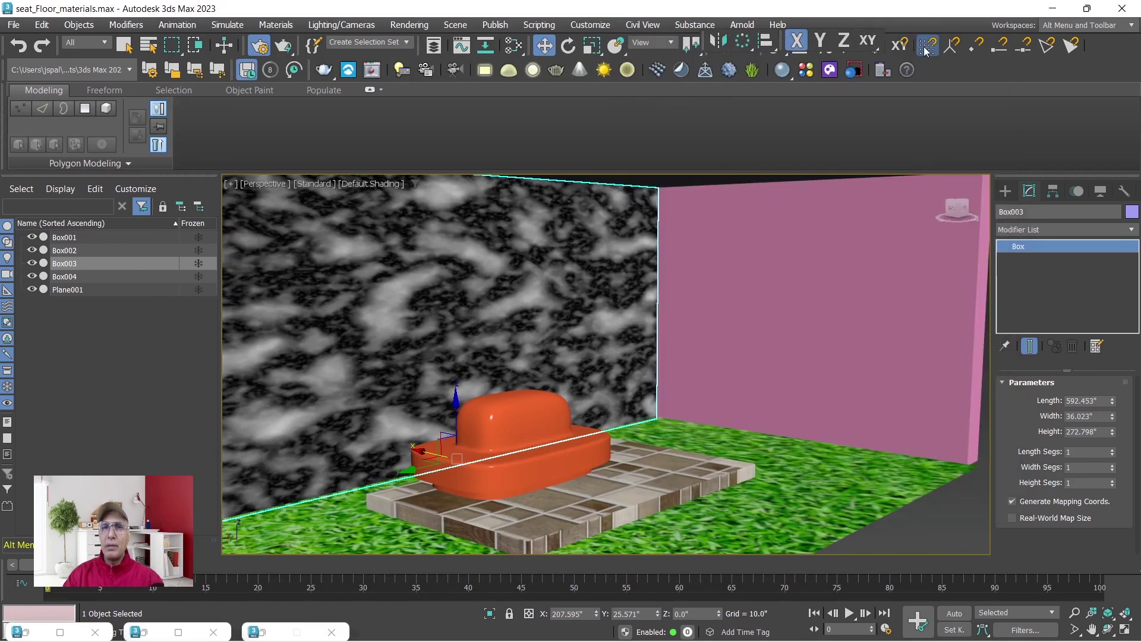
click(843, 289)
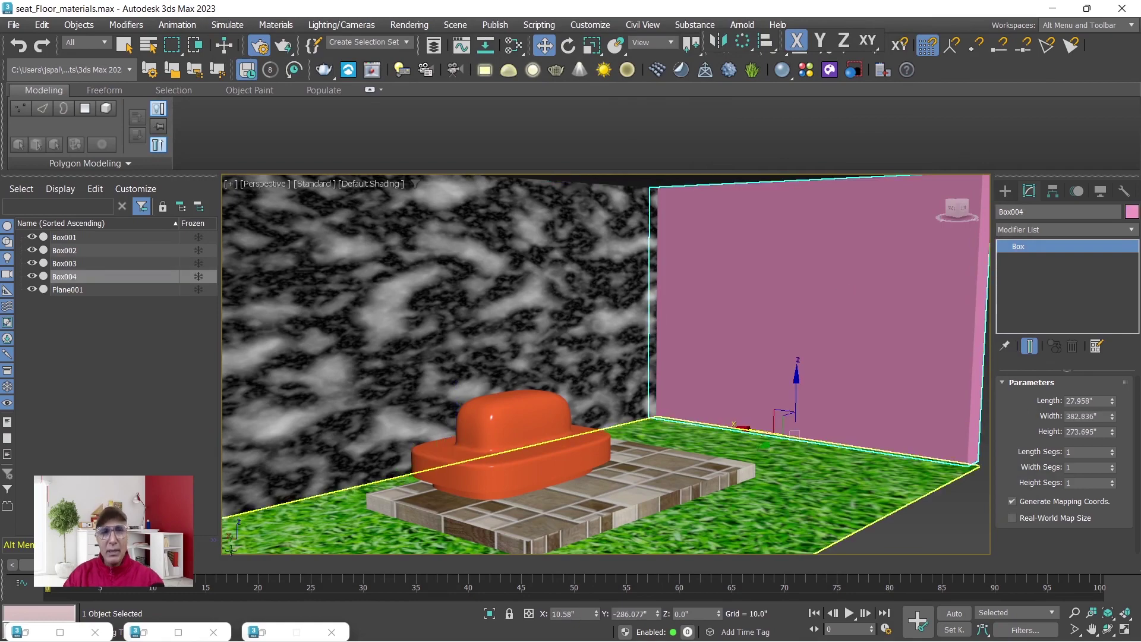
click(59, 632)
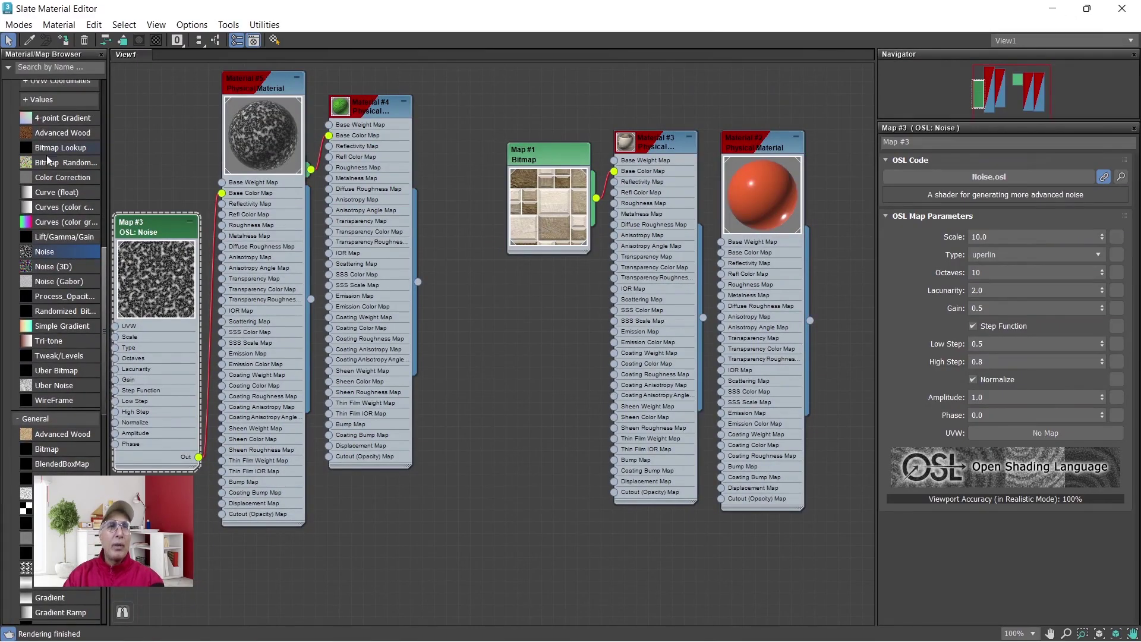
scroll(54, 149, up, 10)
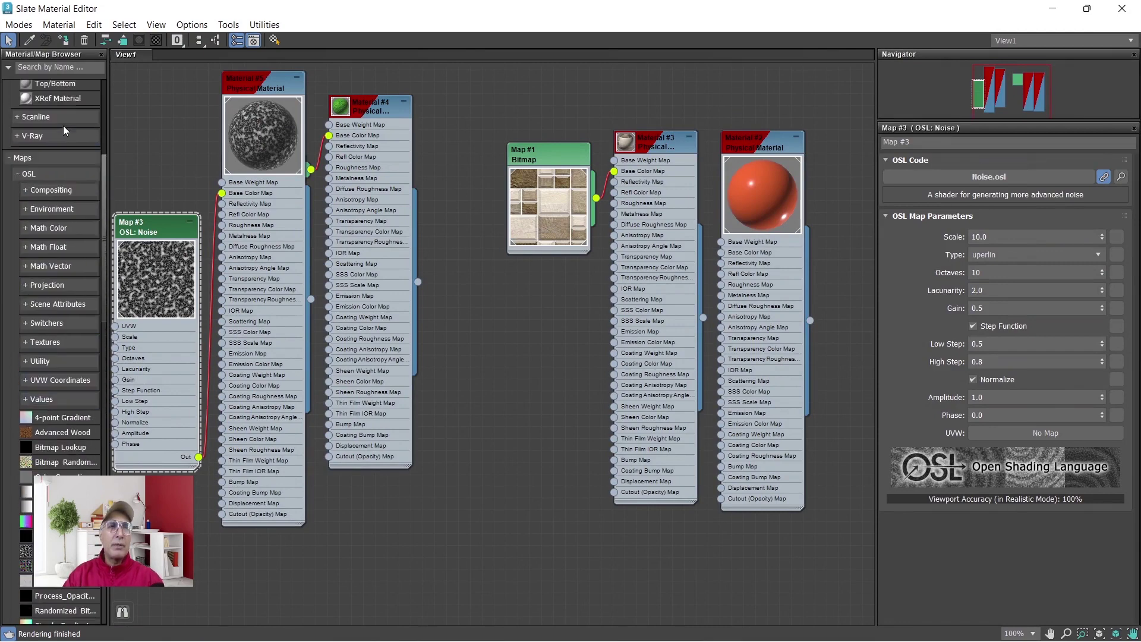
scroll(62, 127, up, 8)
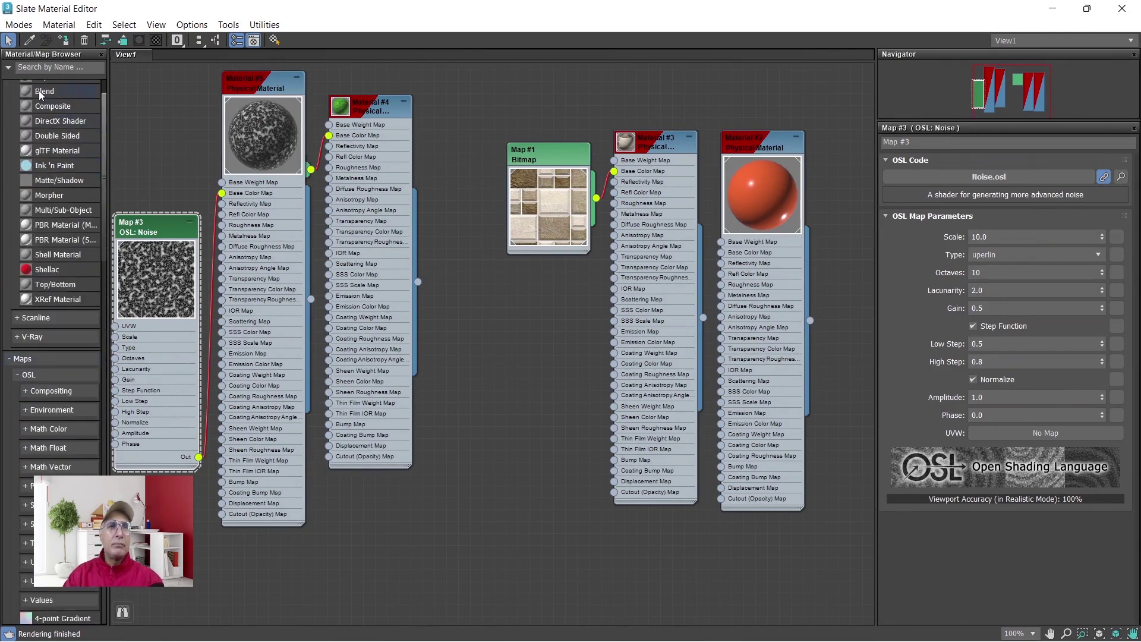
scroll(40, 95, up, 3)
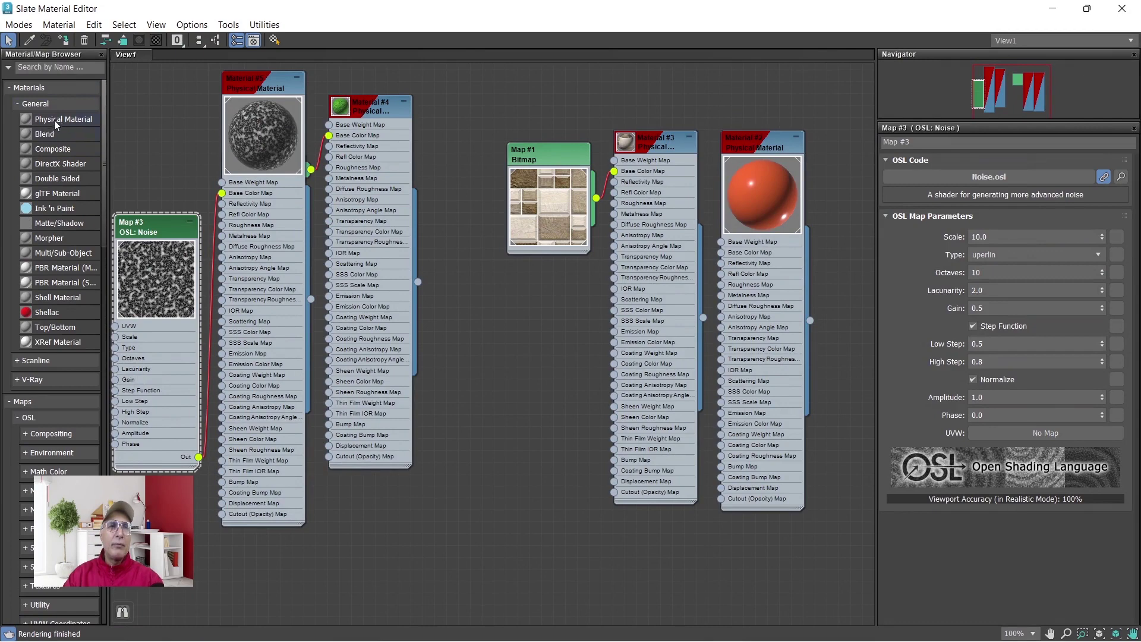
drag(55, 123, 523, 322)
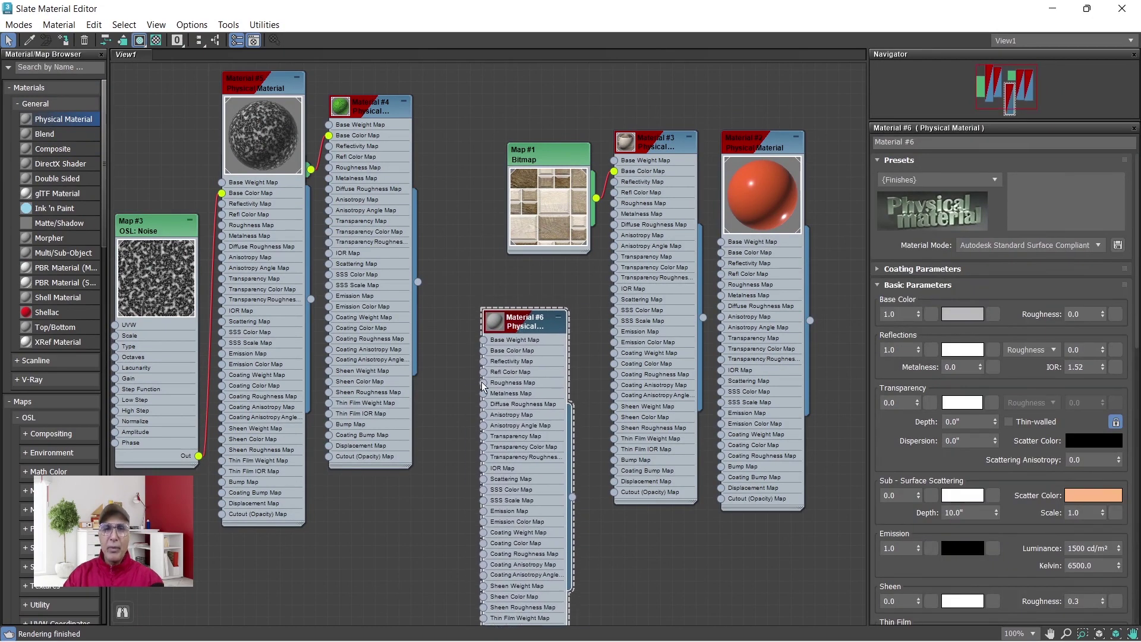
Create a Bitmap node, Map #4, loading rest.jpg from Desktop\New folder (2).
right_click(412, 516)
mouse_move(451, 536)
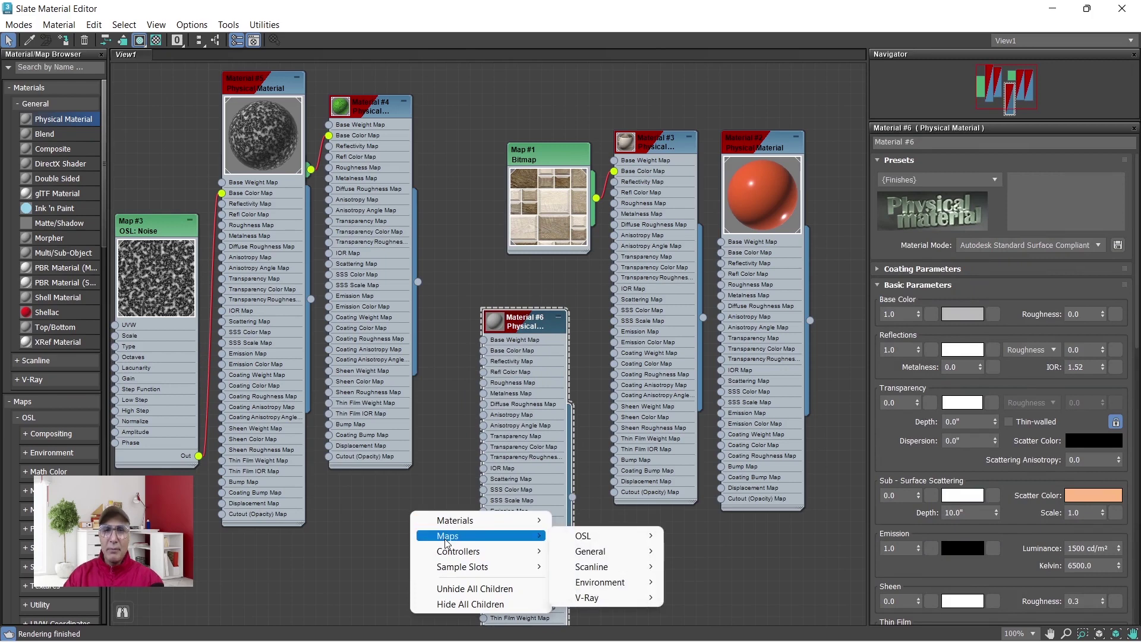
mouse_move(589, 552)
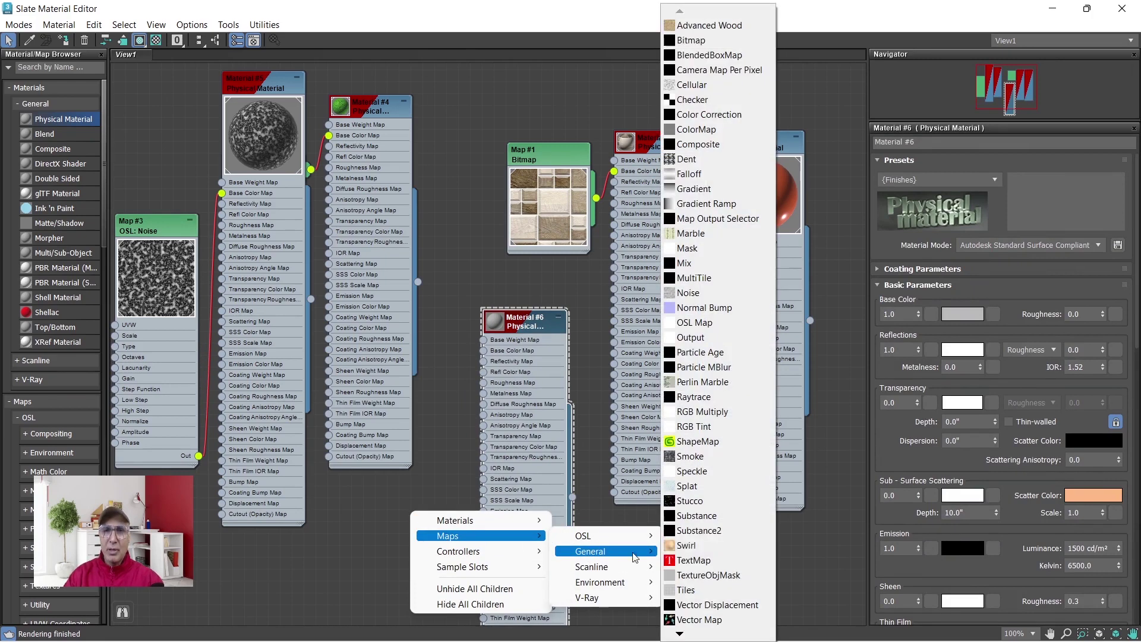
click(705, 41)
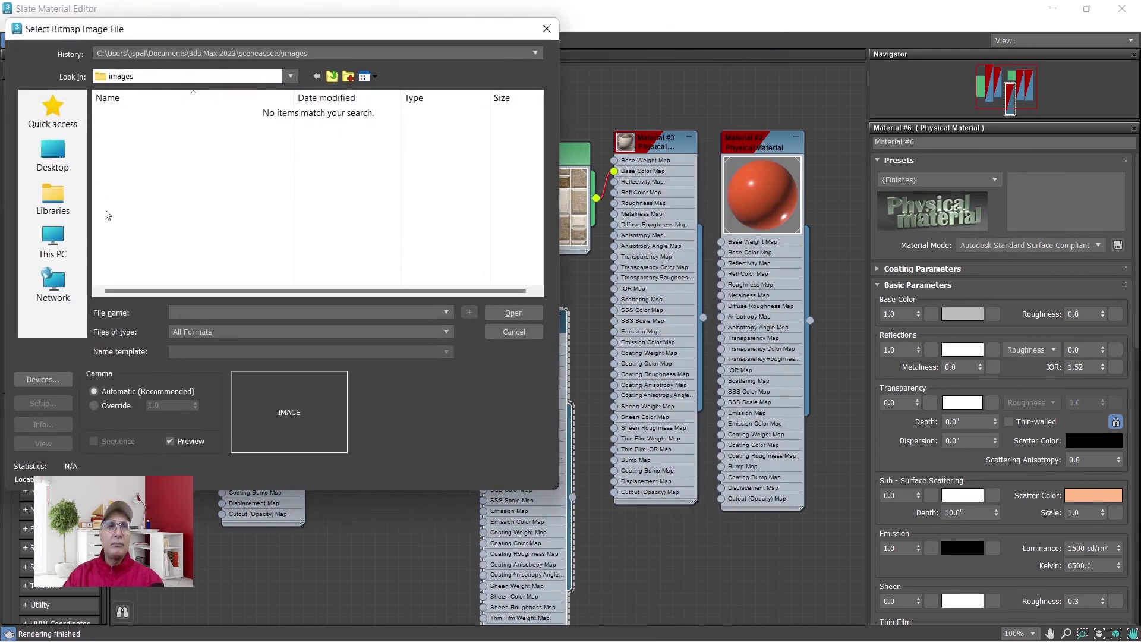
click(53, 154)
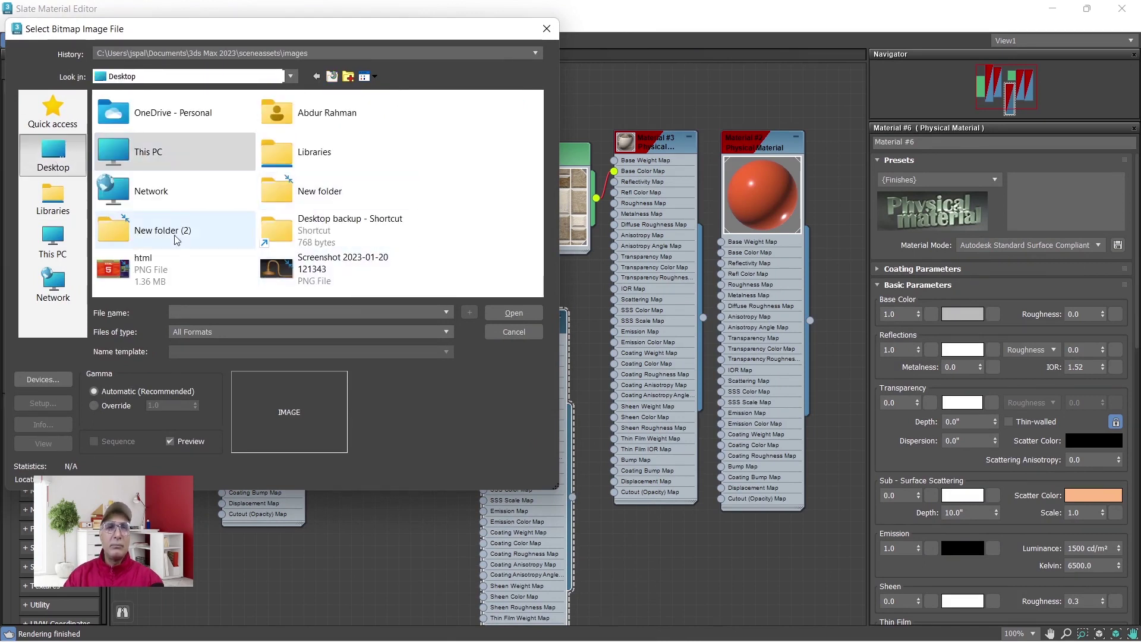
click(150, 237)
double_click(150, 237)
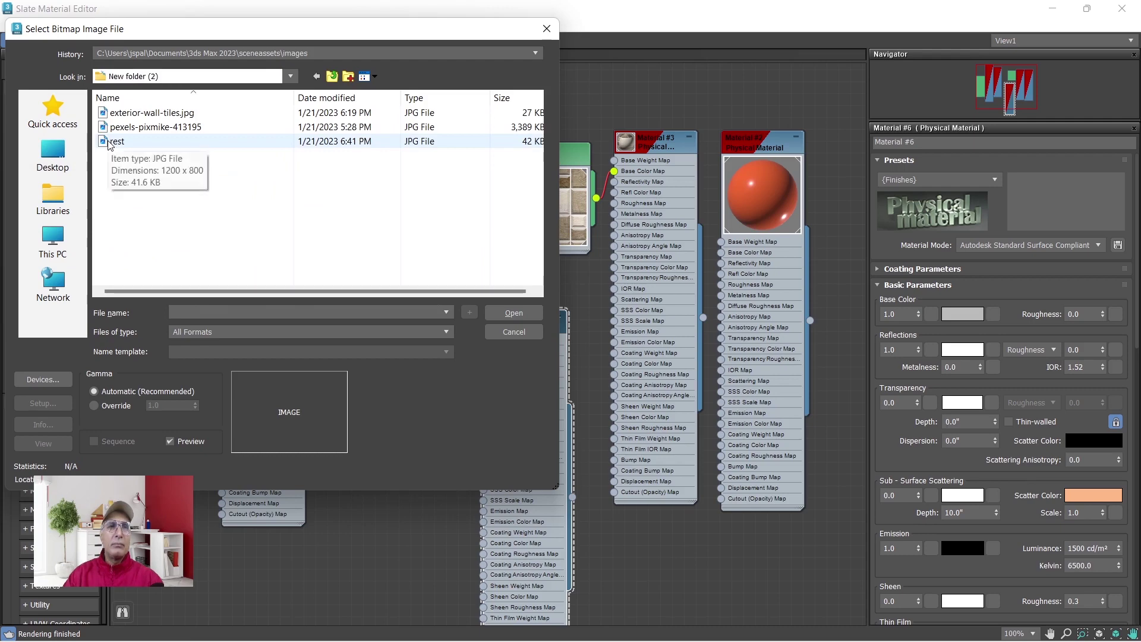
click(113, 141)
click(514, 314)
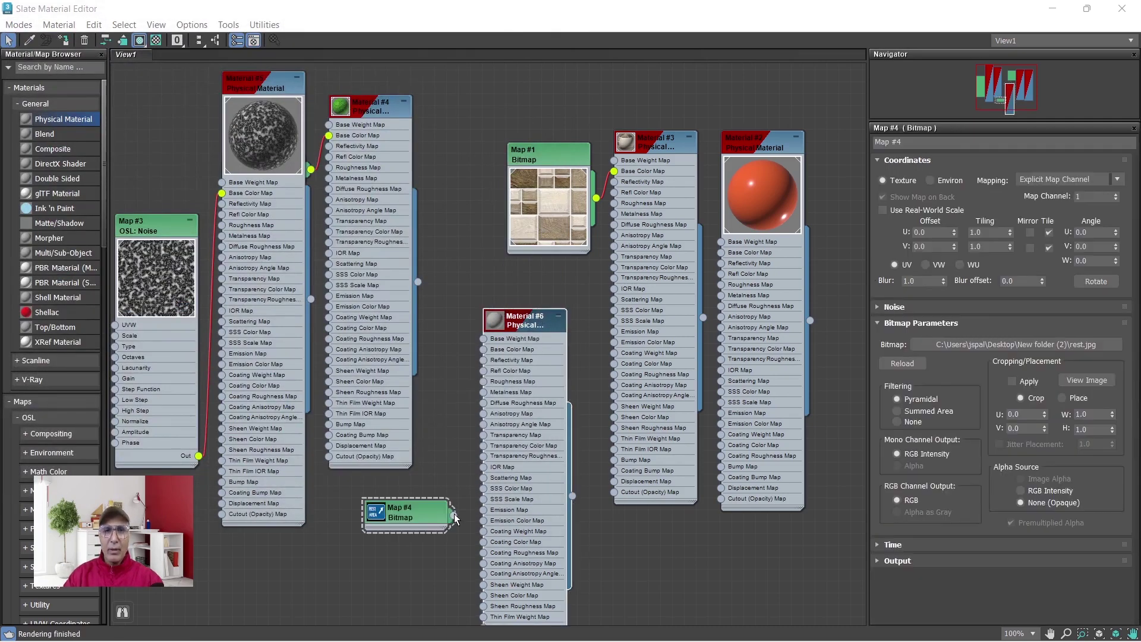
Connect Map #4 to Material #6's Base Color and show its parameters.
drag(454, 519, 485, 352)
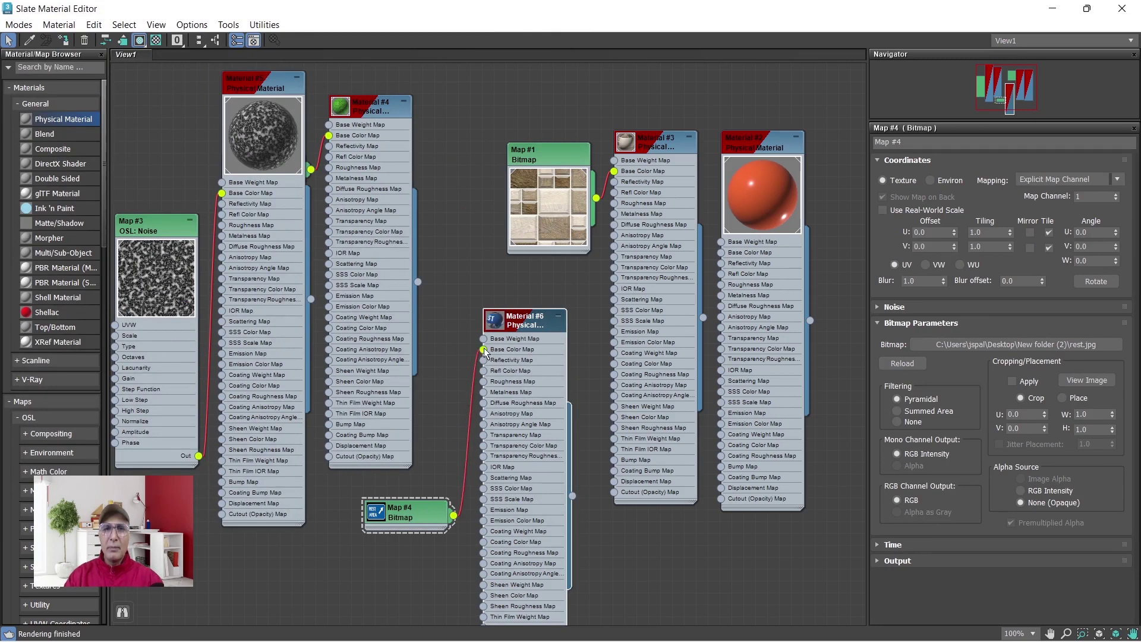
double_click(494, 326)
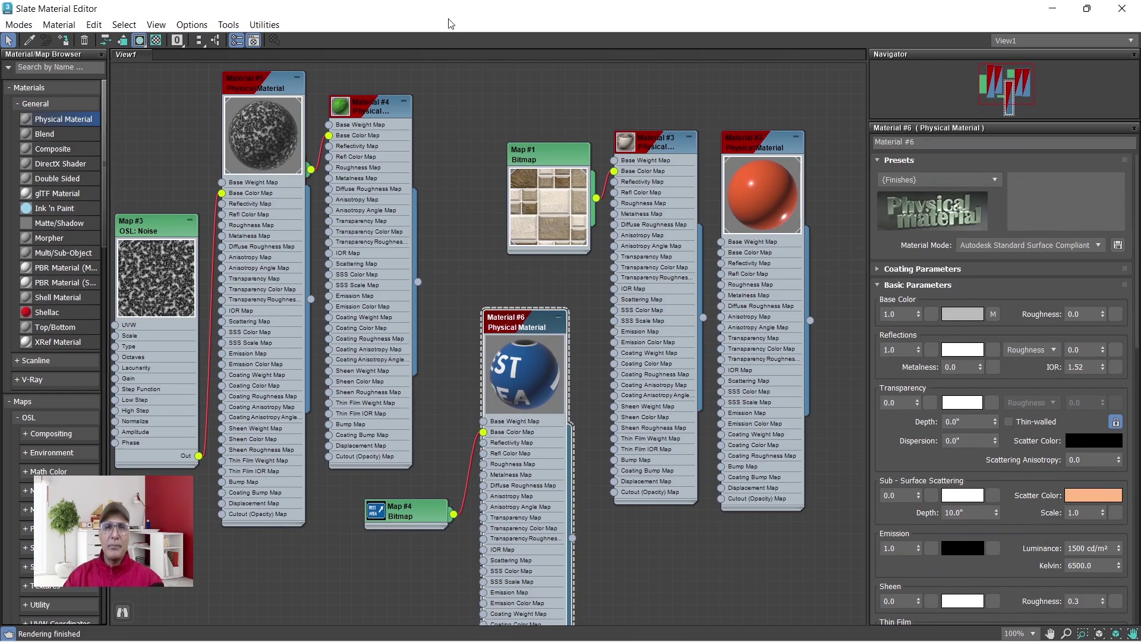
drag(550, 13, 276, 127)
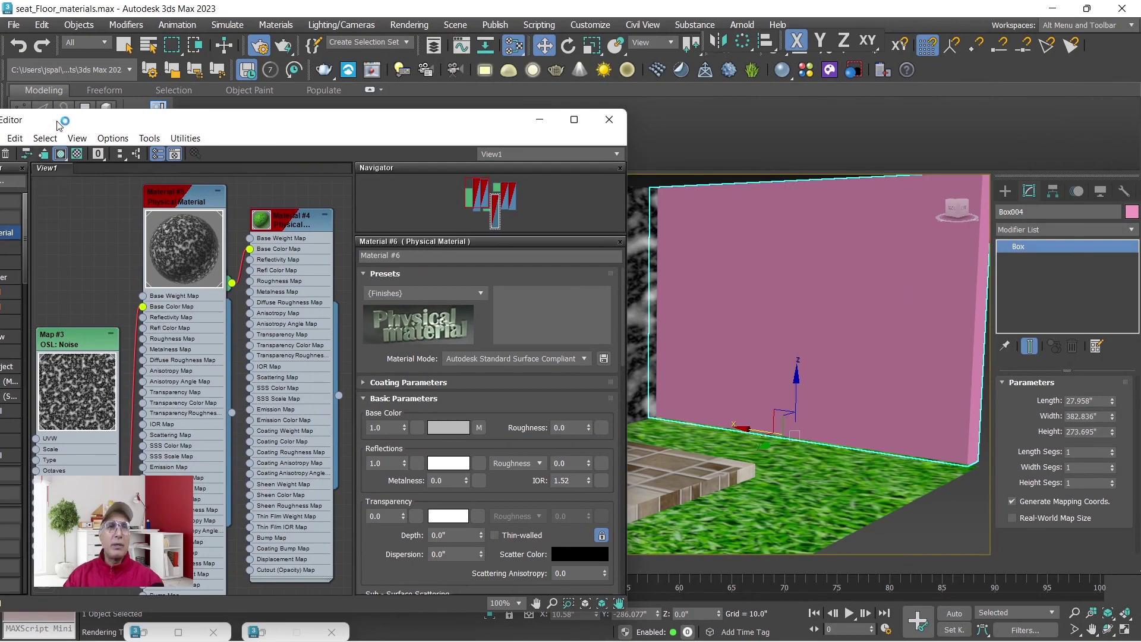
Assign the REST AREA sign Material #6 to wall Box004 and minimize the Slate Material Editor.
drag(54, 122, 131, 113)
click(61, 147)
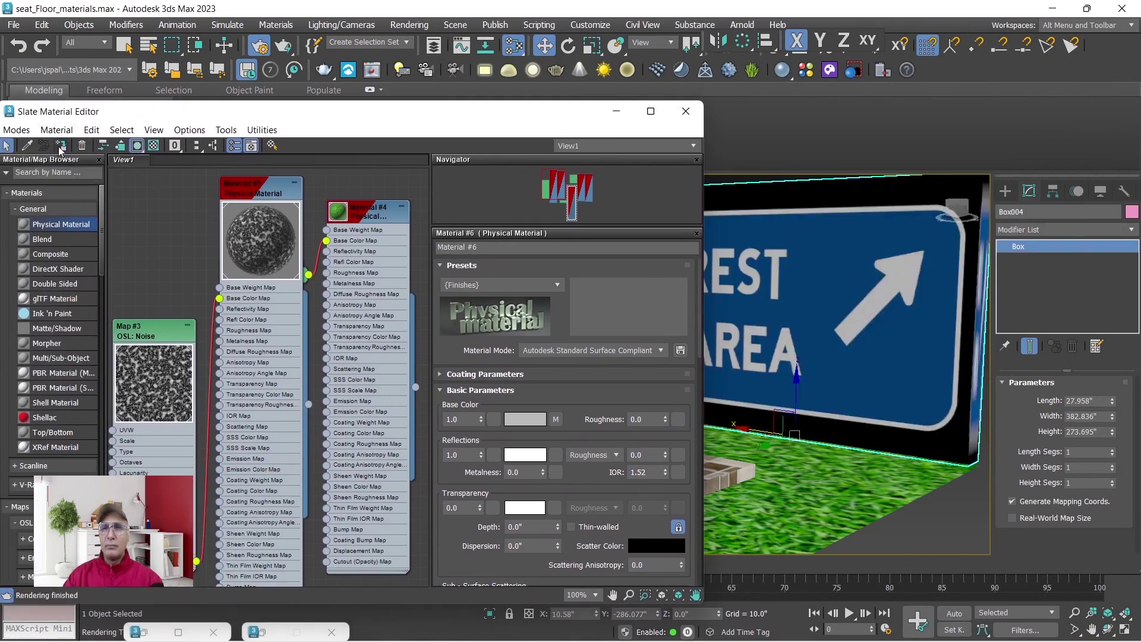
drag(546, 117, 398, 130)
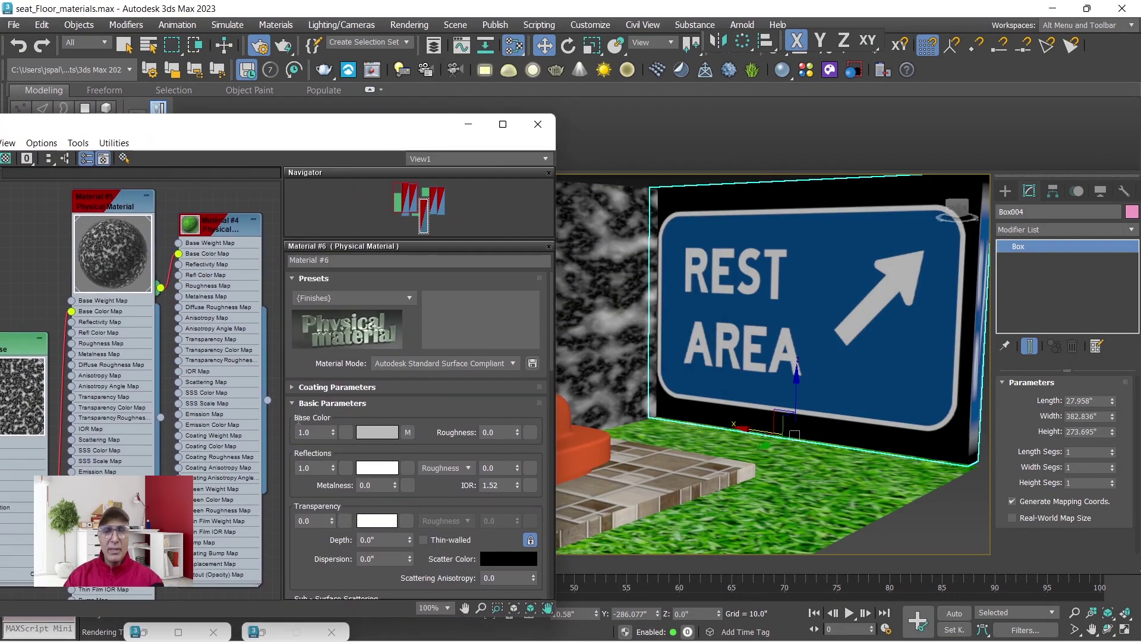
scroll(290, 382, down, 3)
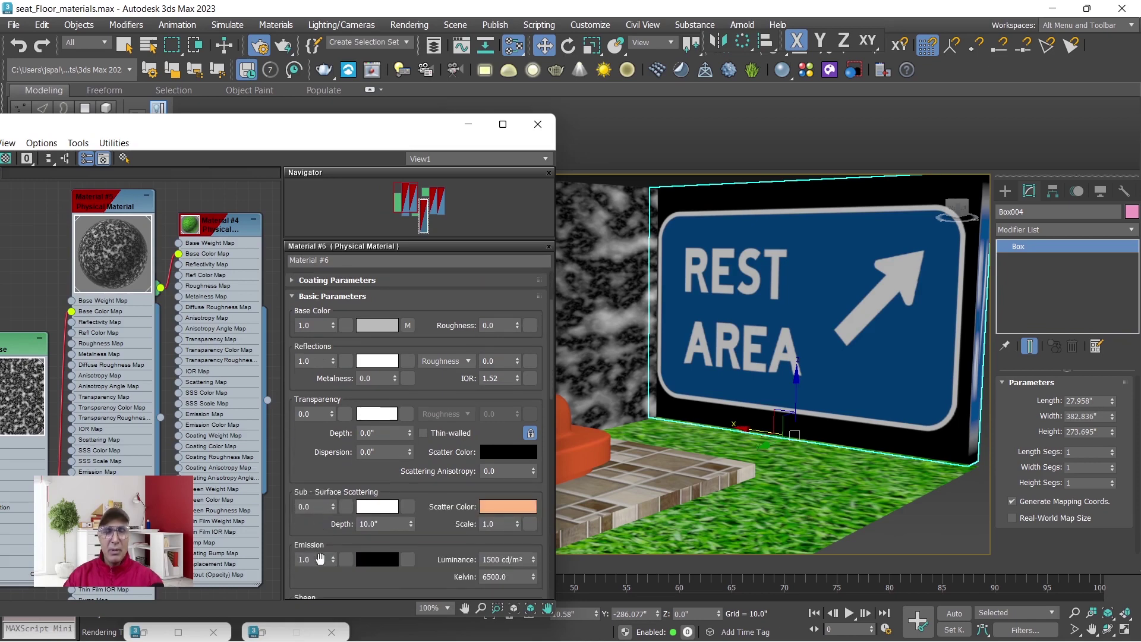
scroll(320, 559, down, 4)
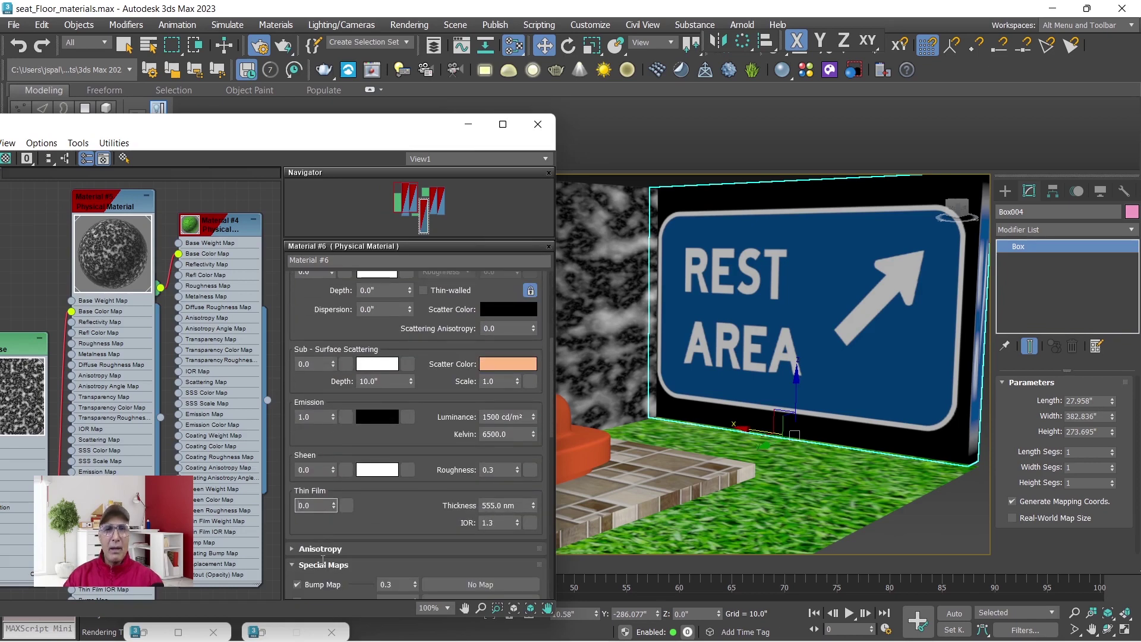
scroll(338, 536, down, 3)
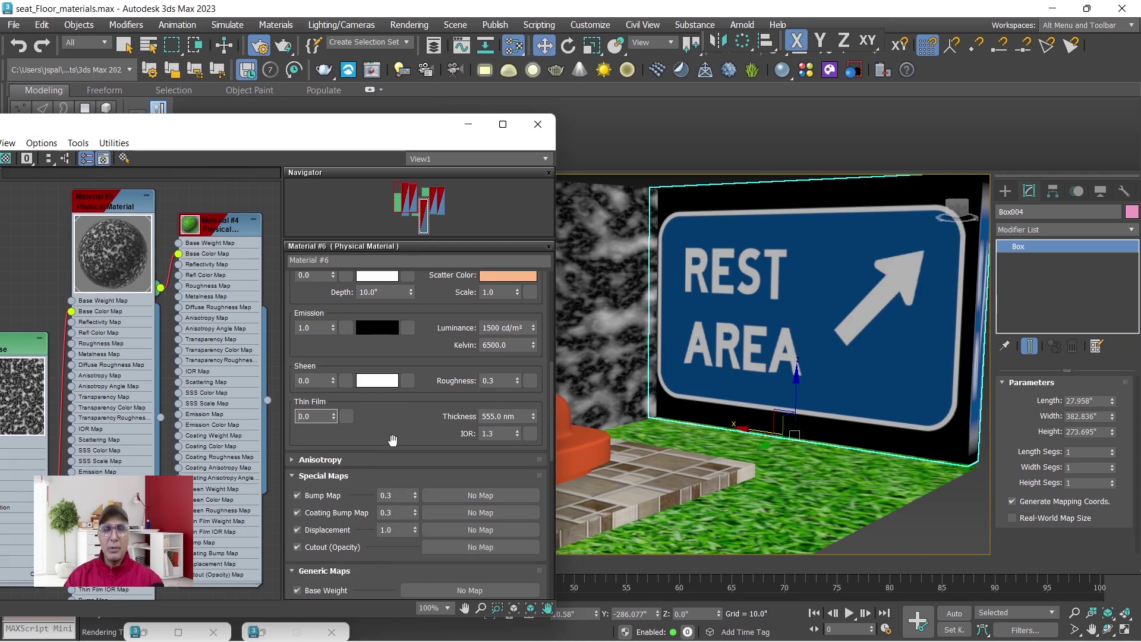
scroll(386, 439, up, 6)
scroll(419, 406, up, 5)
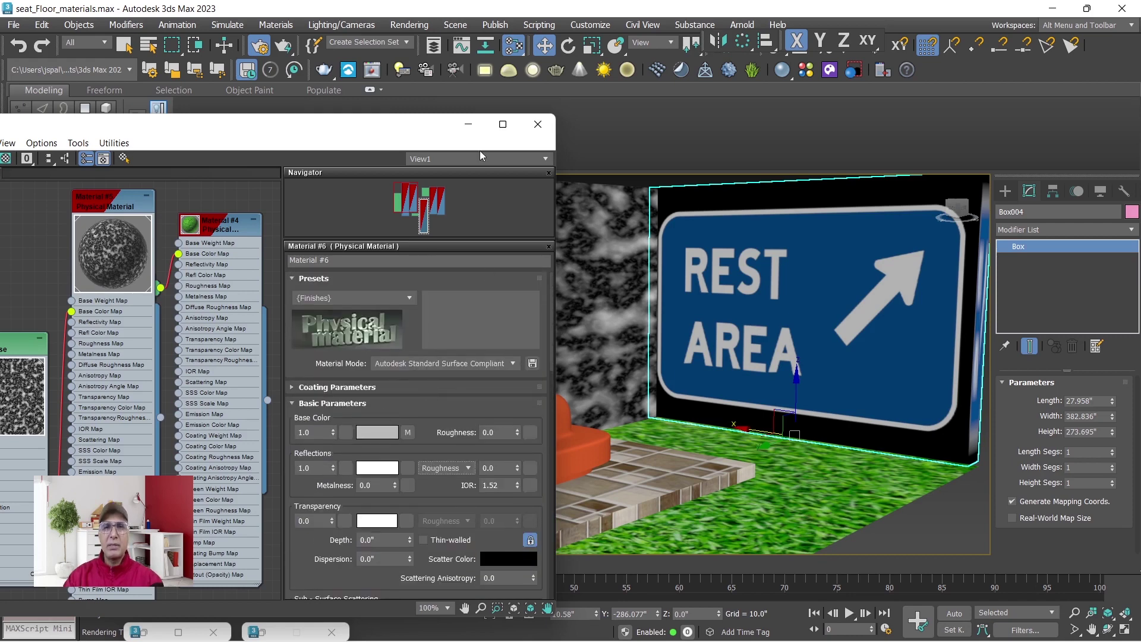
click(469, 126)
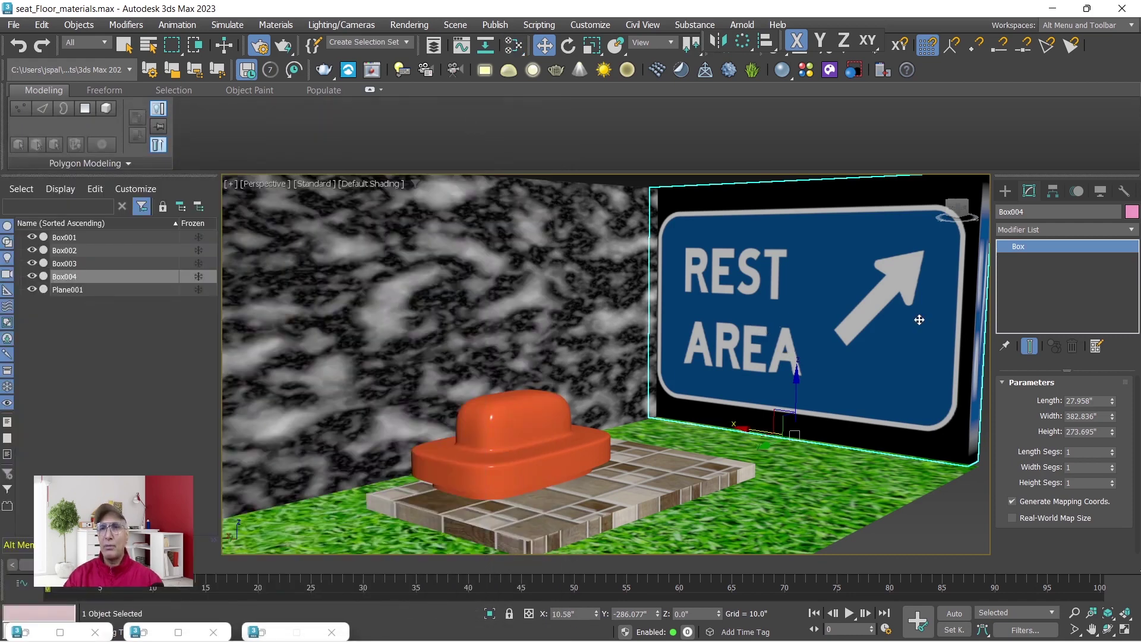
Add a UVW Map modifier to Box004 with Box mapping and Length 5.312".
click(1037, 229)
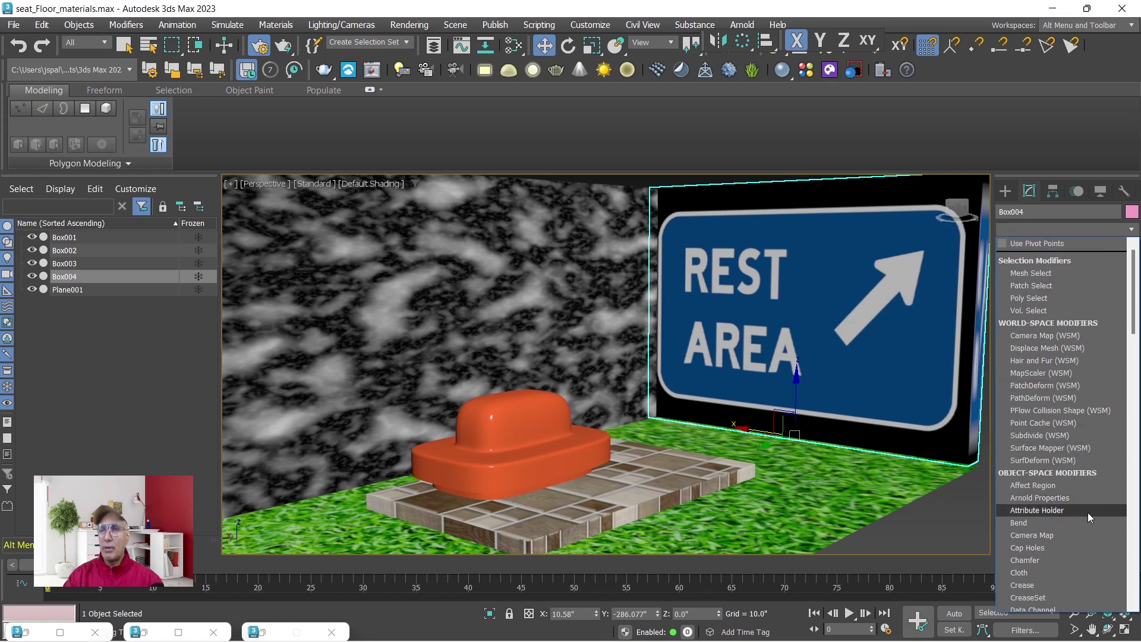
text(uv)
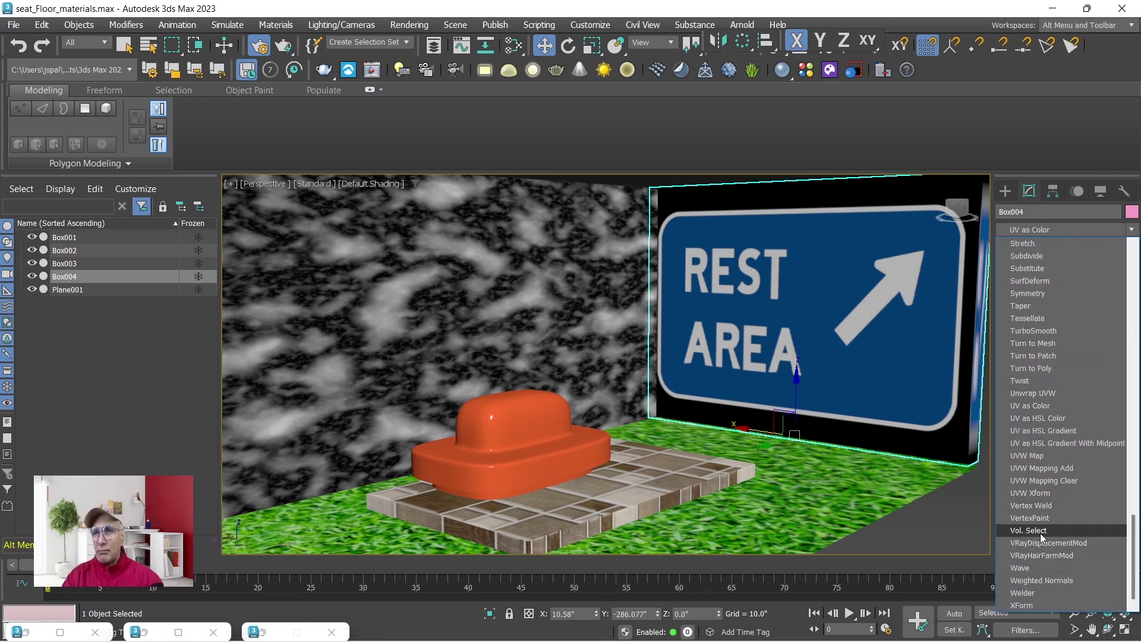
click(1033, 455)
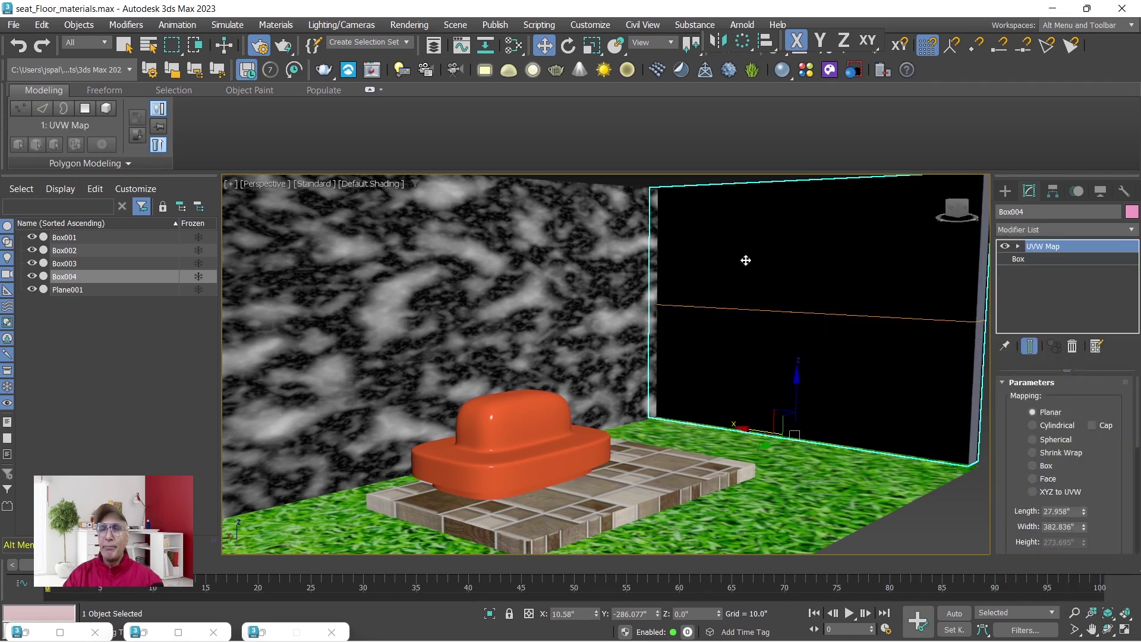
click(1031, 467)
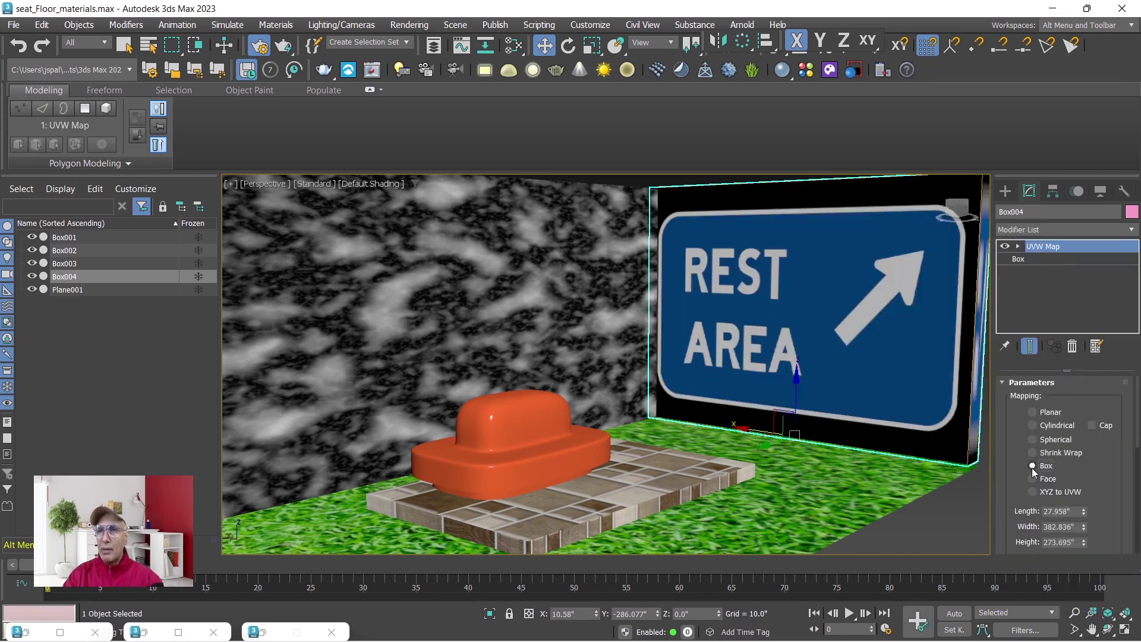
drag(1006, 496, 1006, 398)
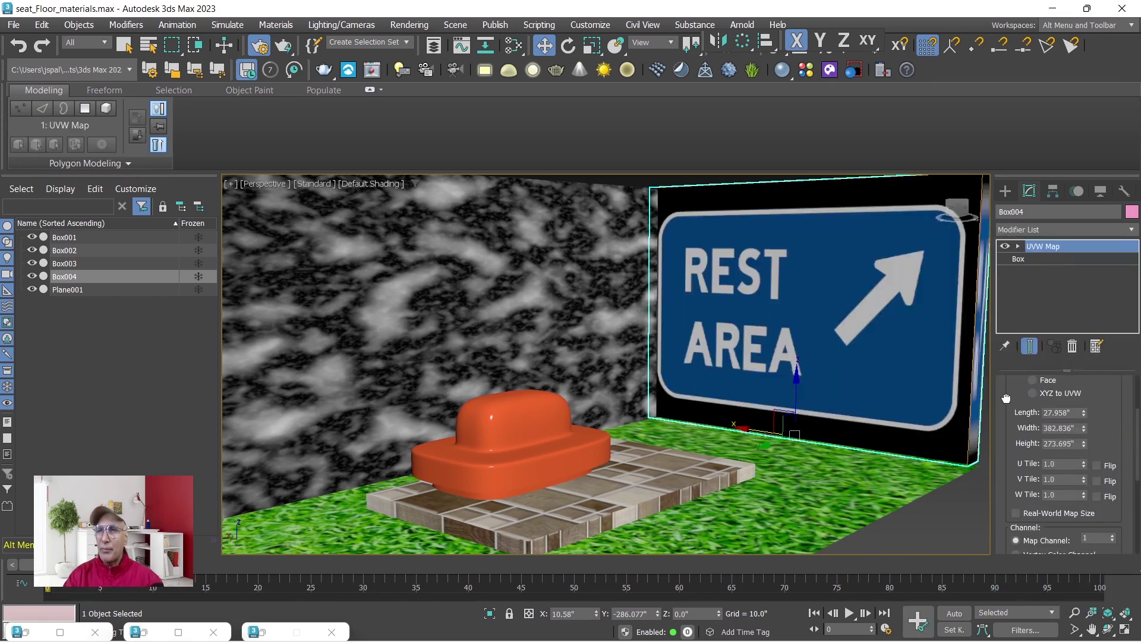
drag(1084, 412, 1131, 457)
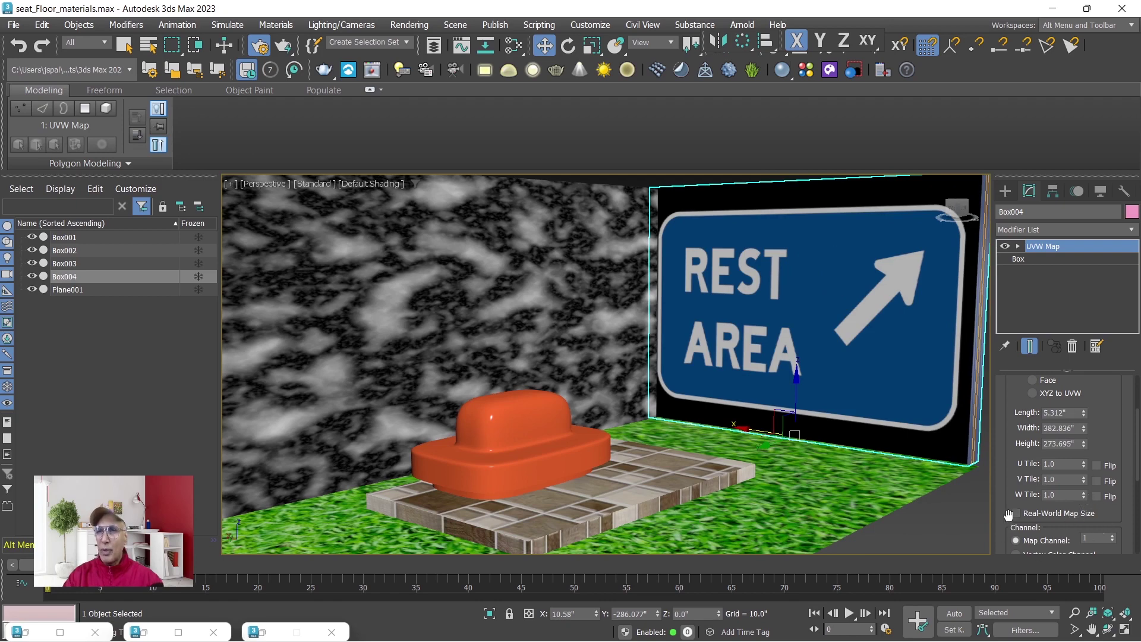
scroll(1008, 513, down, 4)
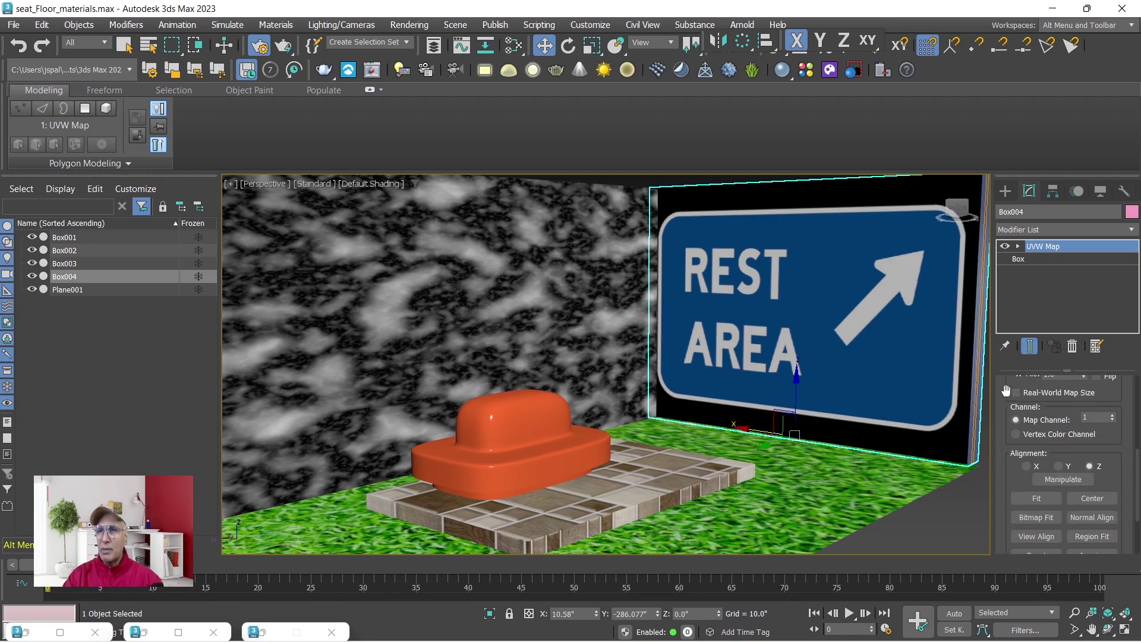
Bitmap-fit Box004's UVW Map to the rest image, align it to X, then fit and center the gizmo.
click(1029, 516)
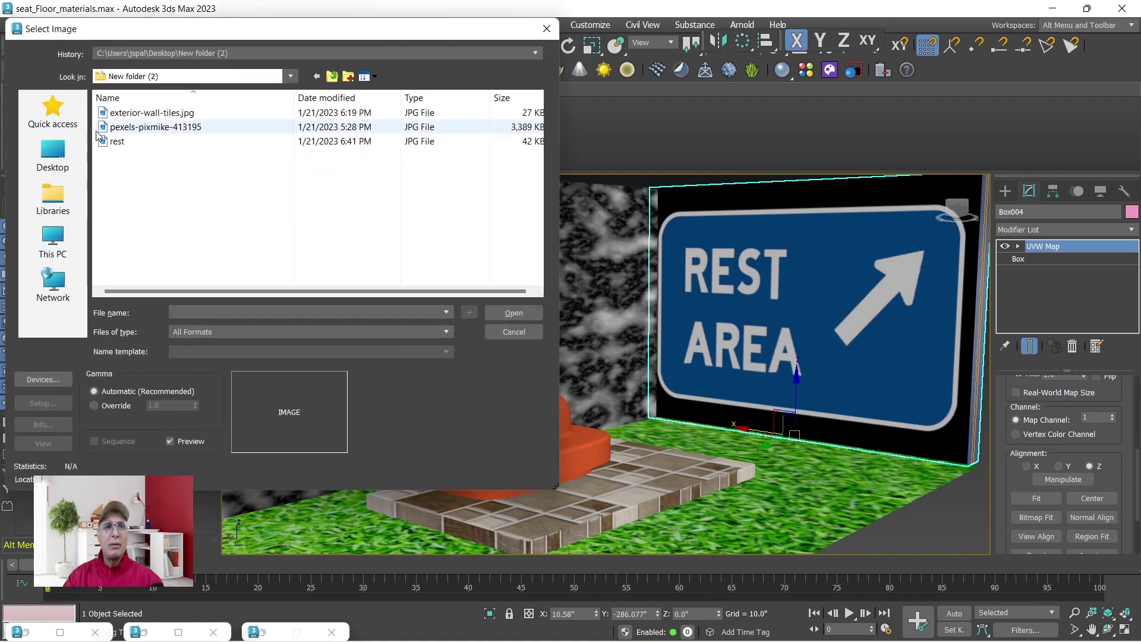
click(117, 142)
double_click(117, 142)
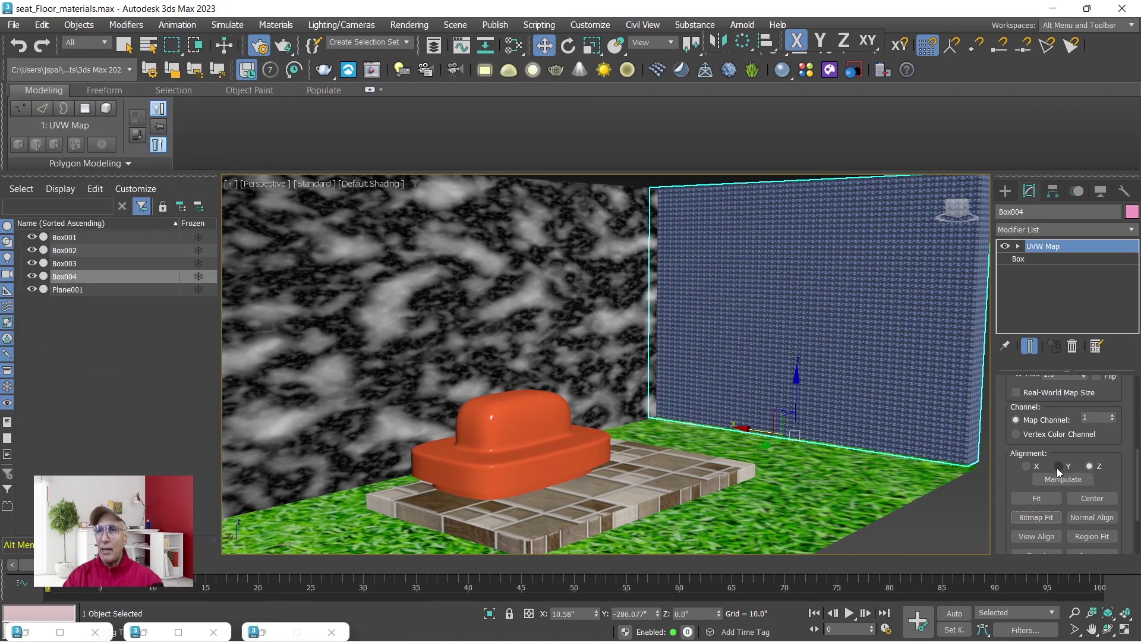
click(1057, 467)
click(1028, 467)
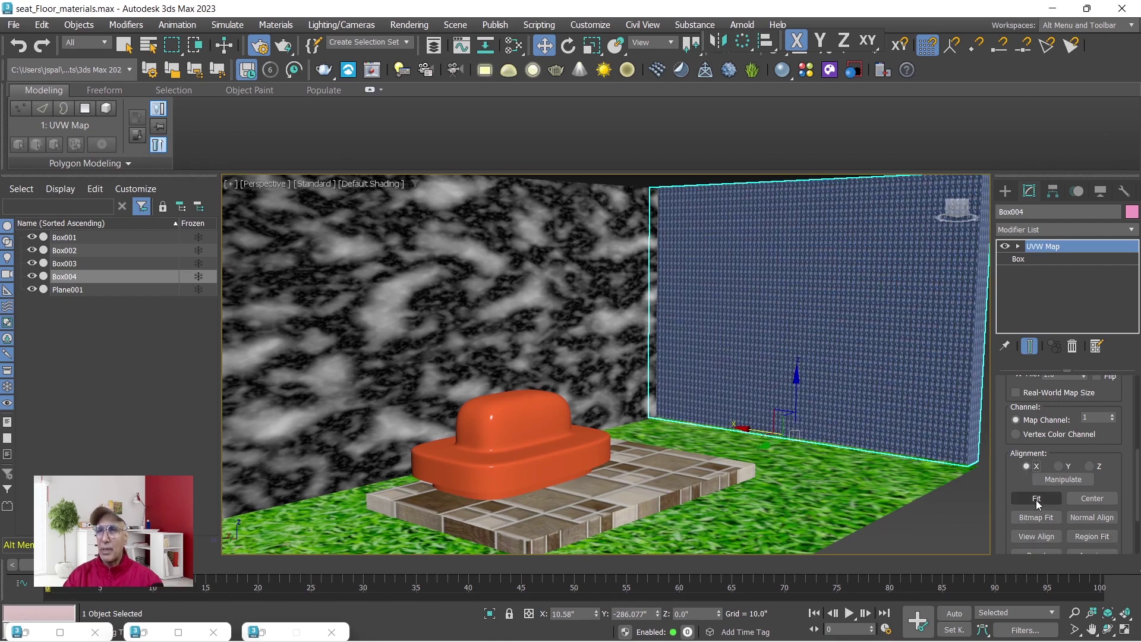
click(1037, 500)
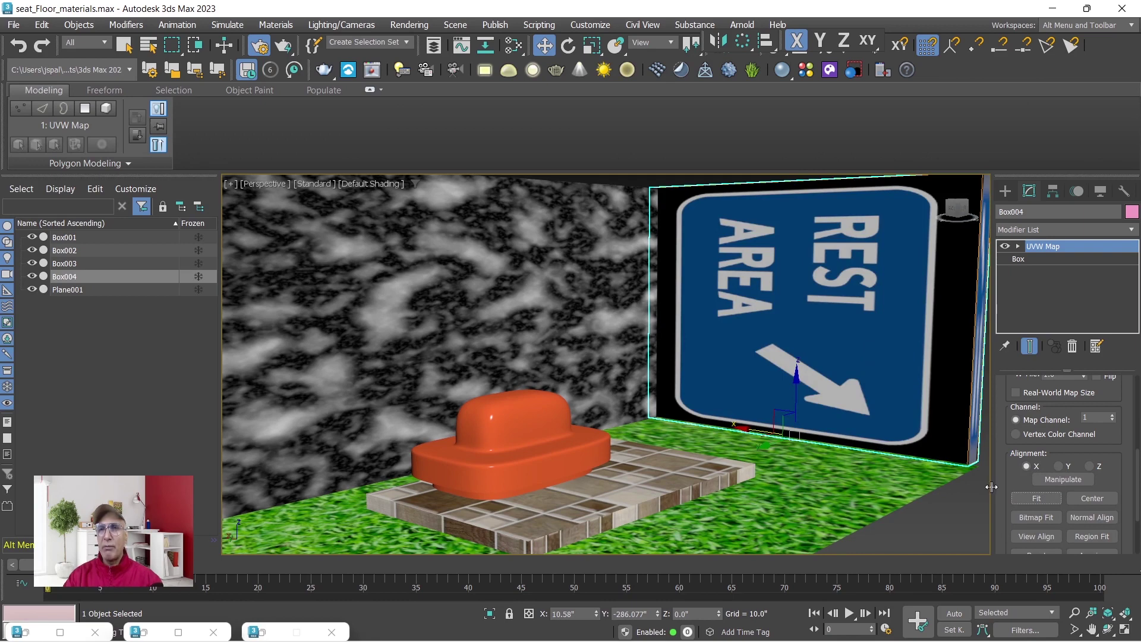
click(1097, 502)
click(1090, 521)
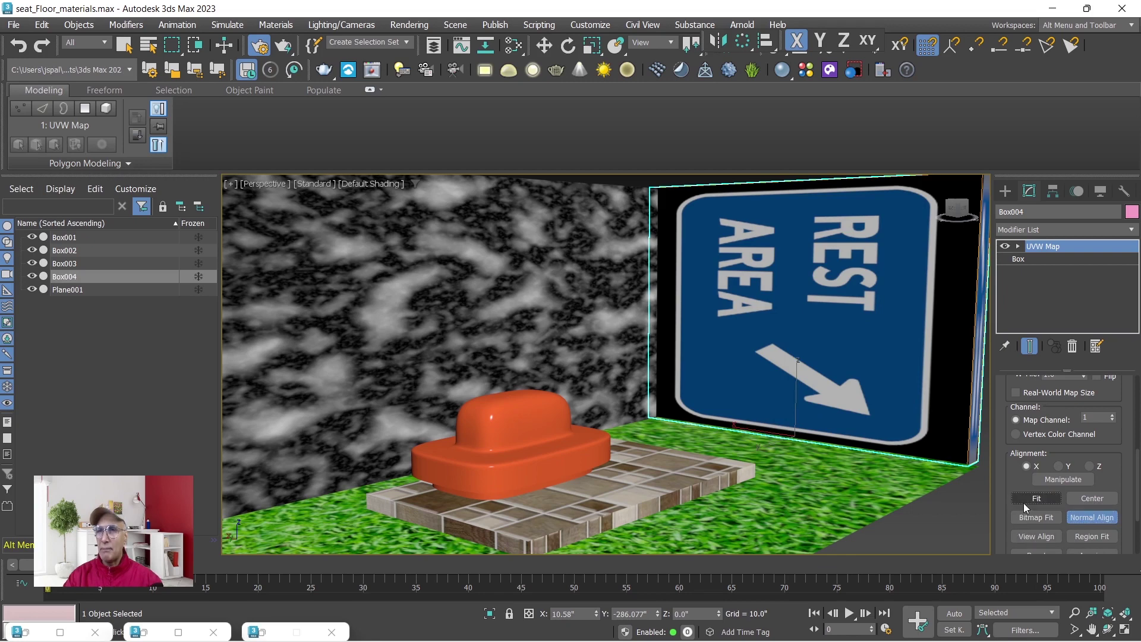
Refit and reset the mapping gizmo, then set U, V, W tiling to 0.98, 1.03, 2.21.
click(1024, 503)
click(1091, 537)
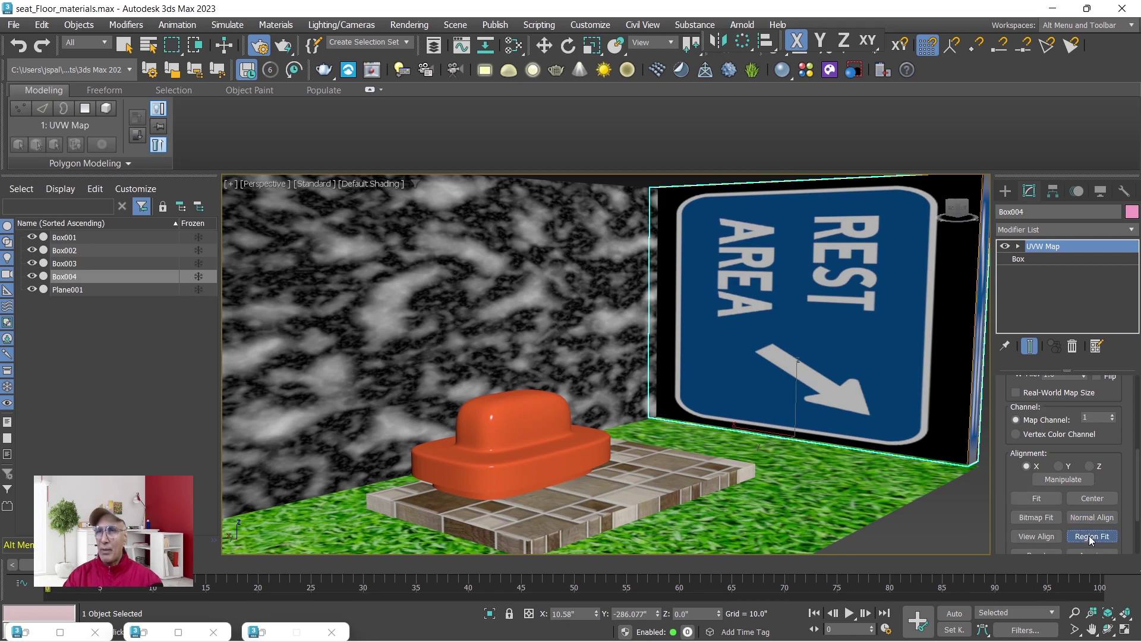
click(1037, 537)
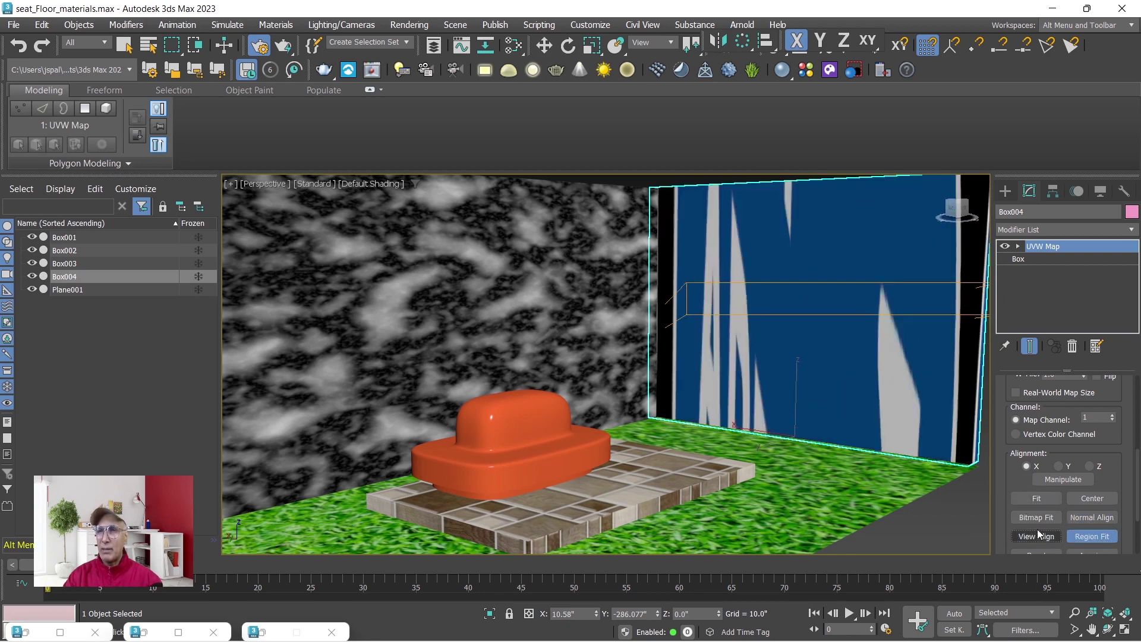
drag(1007, 480, 1015, 346)
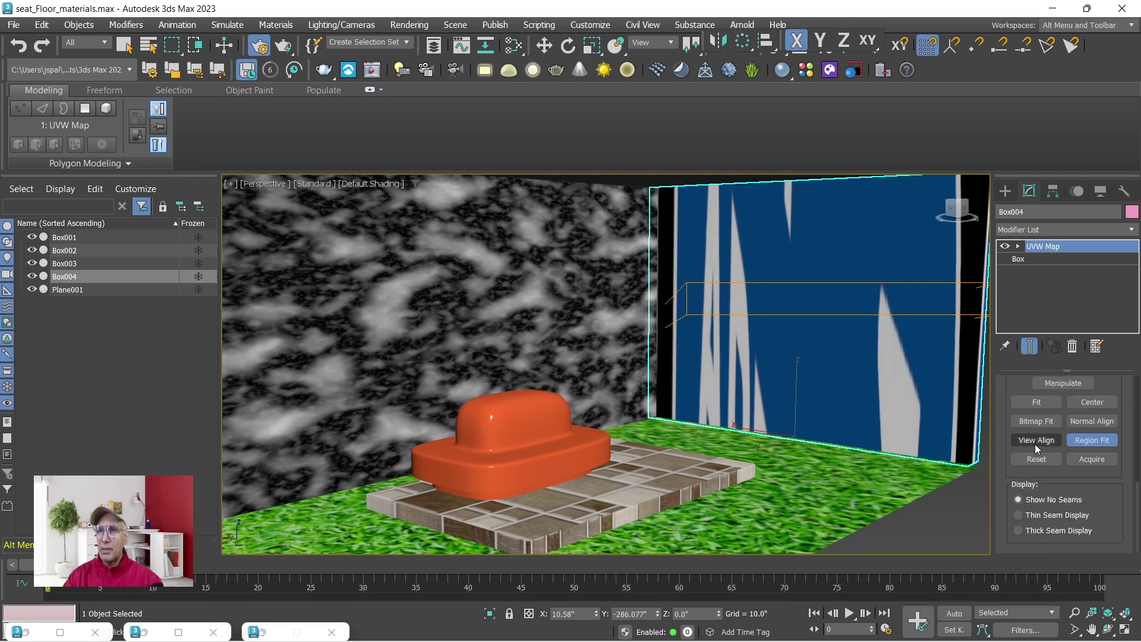
click(1037, 459)
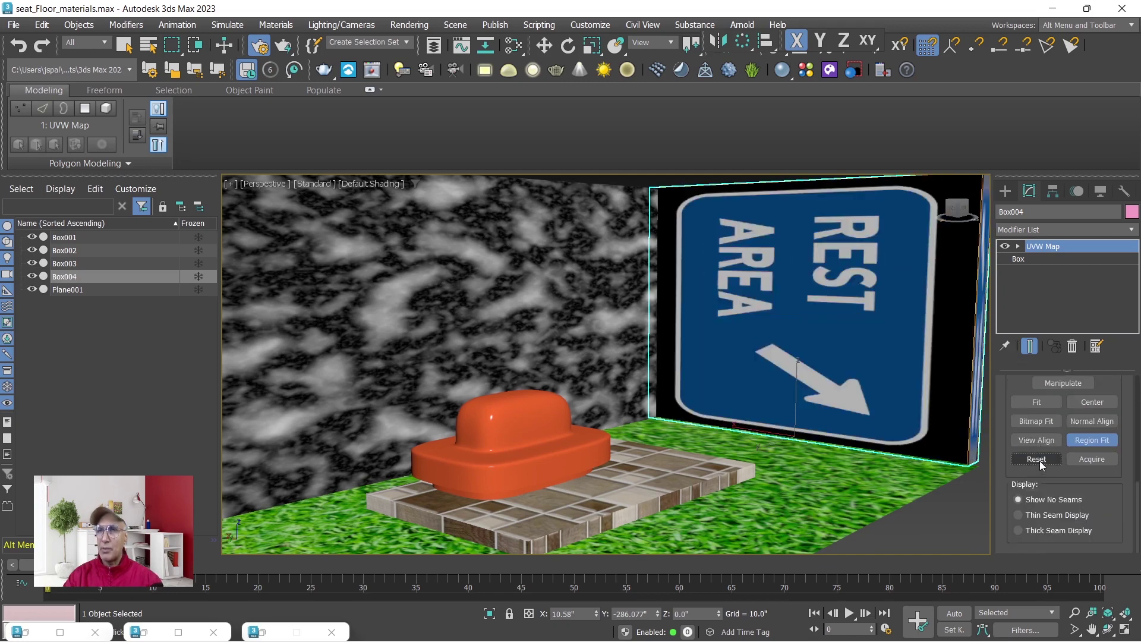
click(1042, 404)
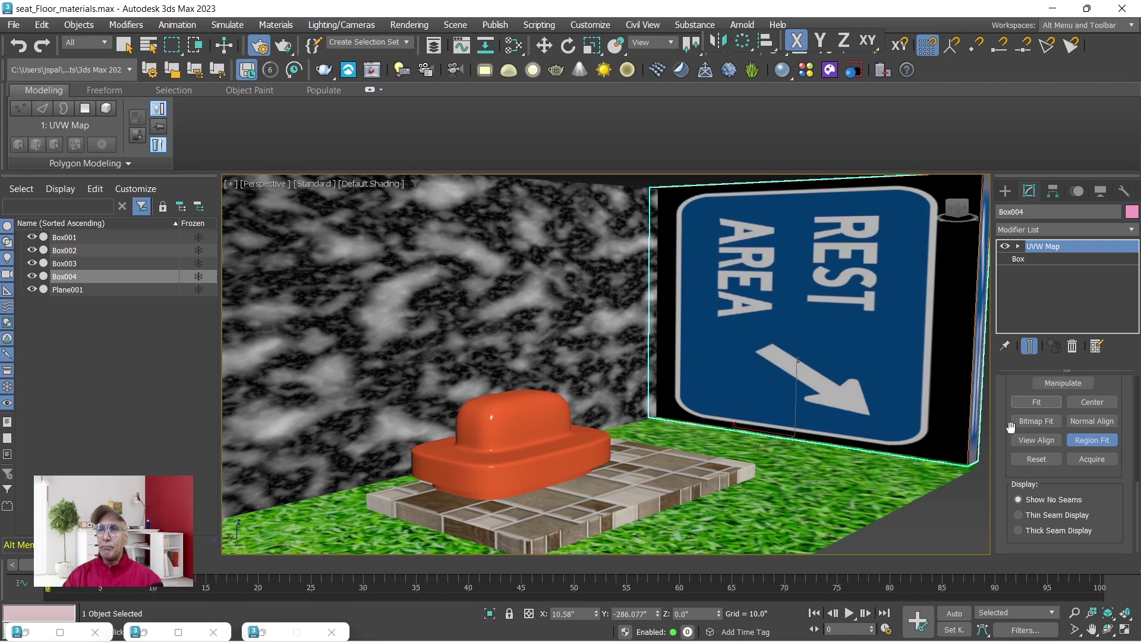
scroll(1007, 433, up, 5)
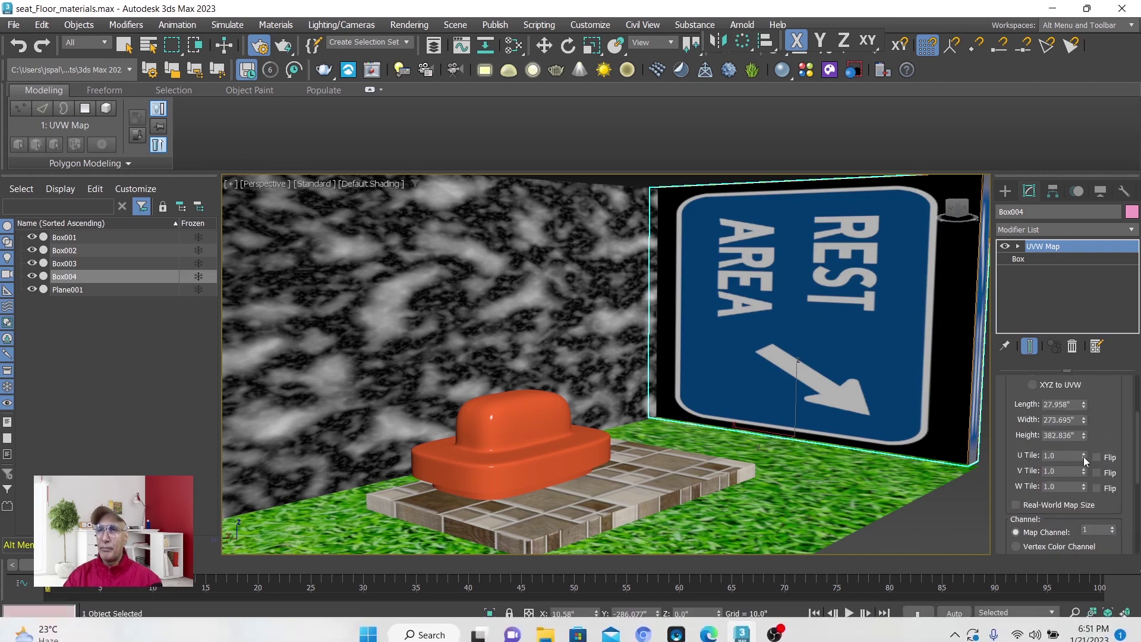
drag(1085, 455, 1080, 415)
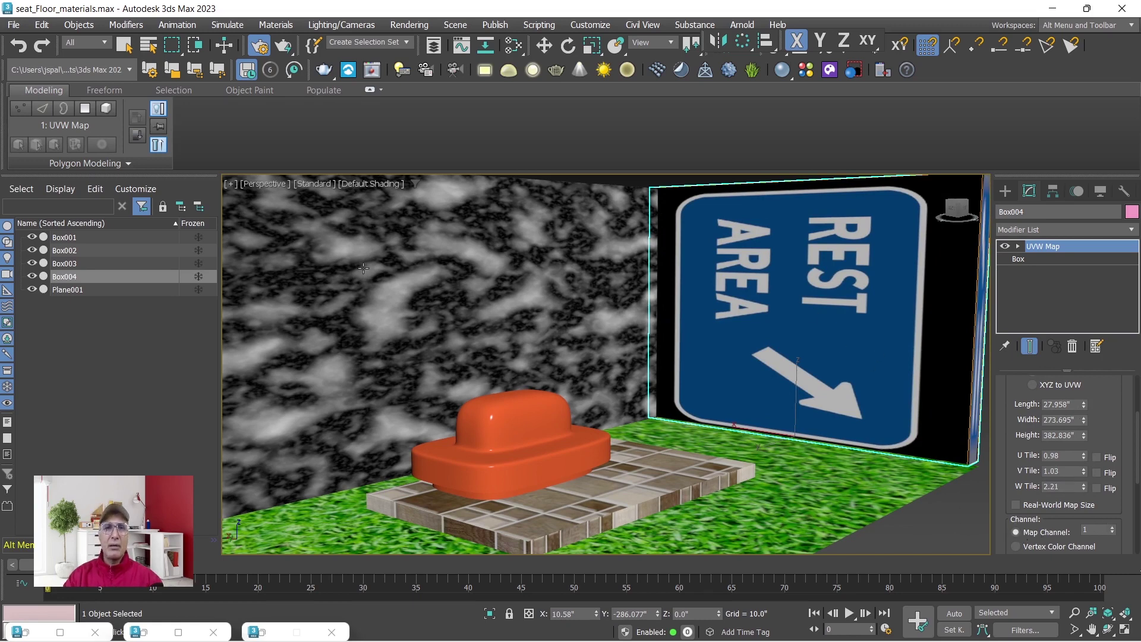
Reopen the Slate Material Editor on Material #5 and set its bump map amount to 1.
click(59, 632)
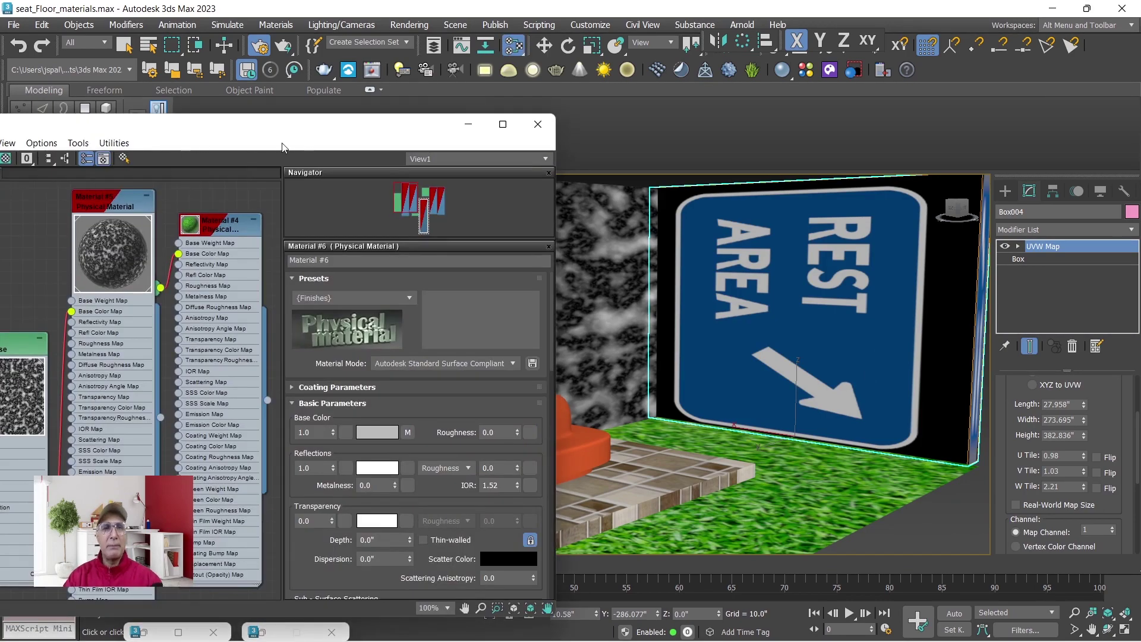
click(118, 256)
drag(166, 135, 238, 92)
drag(381, 524, 488, 194)
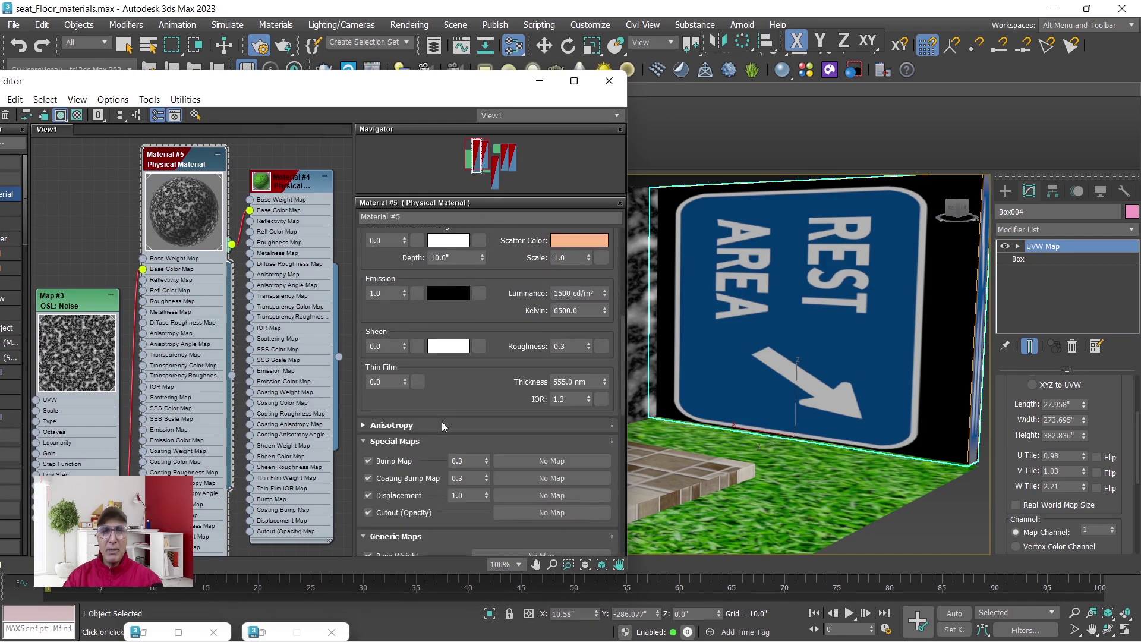
drag(436, 407, 476, 265)
double_click(475, 315)
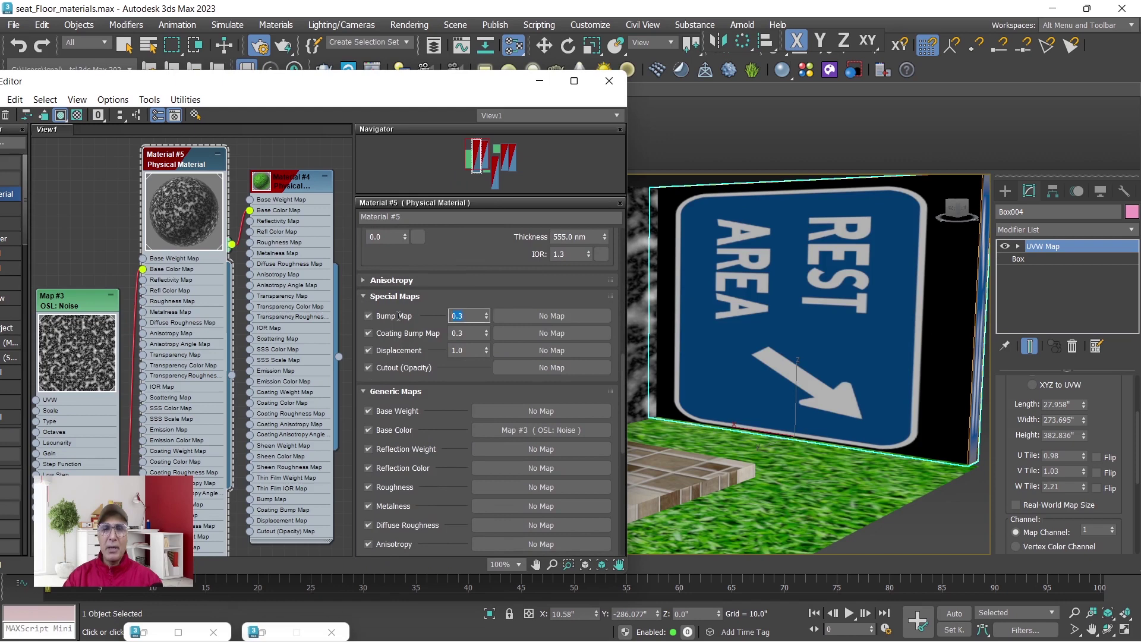
text(1)
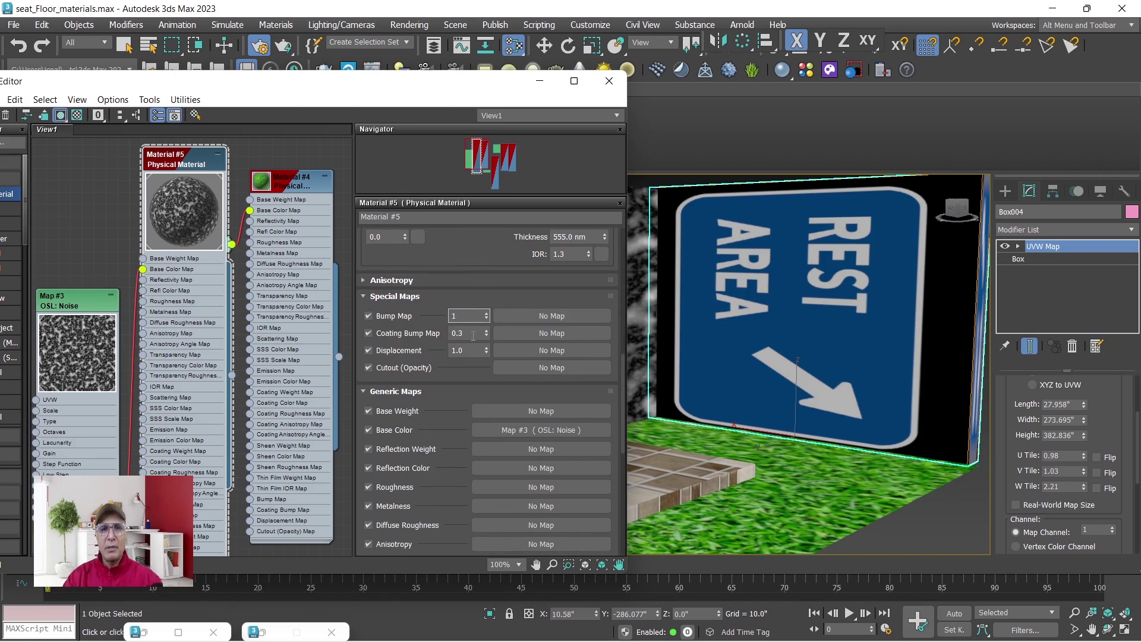
key(Tab)
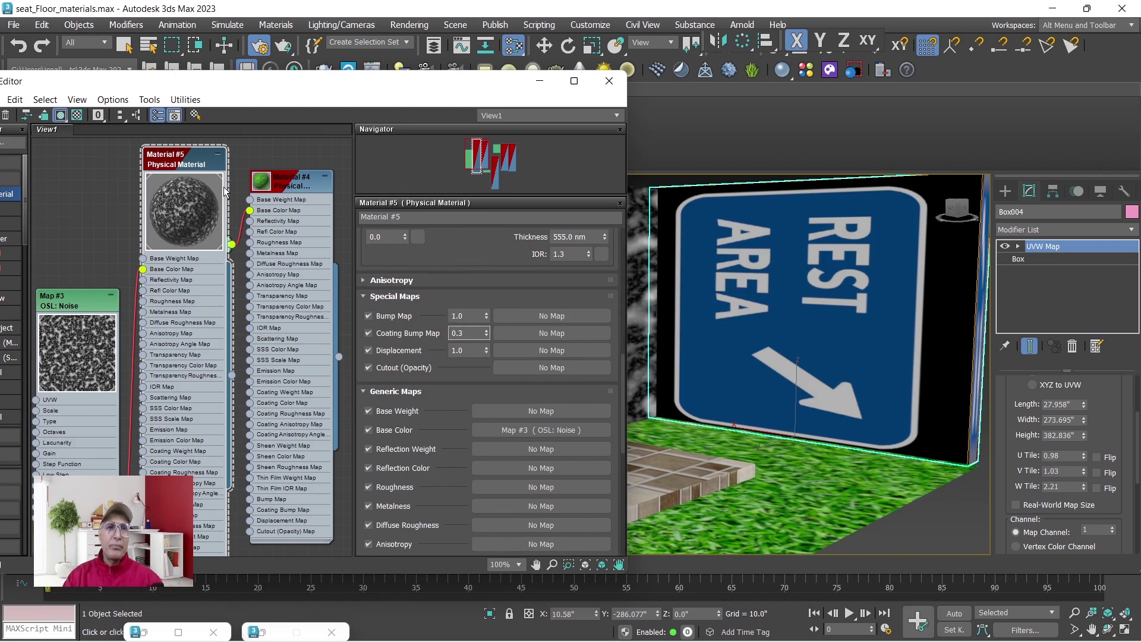
Move the material editor aside and select Box003 in the scene.
drag(295, 89, 580, 201)
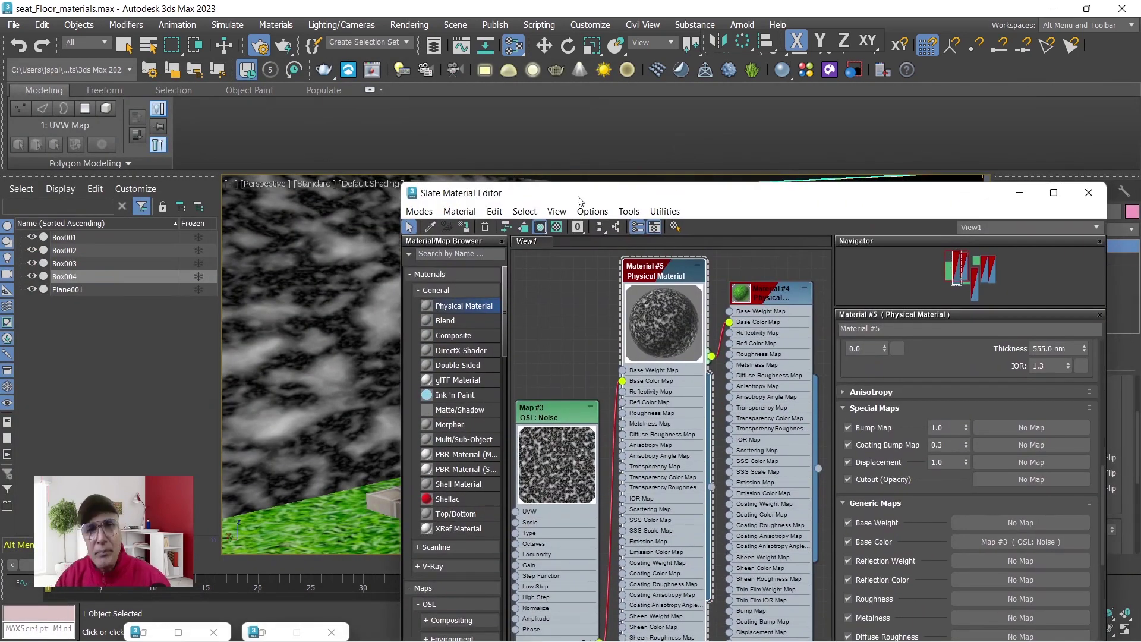
drag(673, 200, 916, 193)
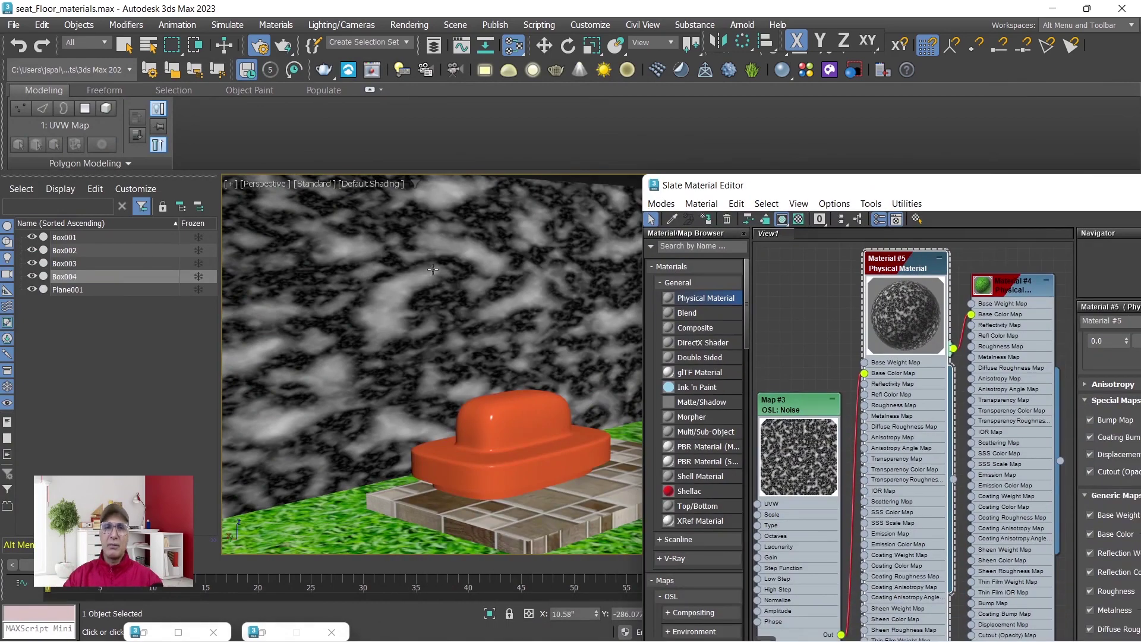
click(543, 45)
click(319, 301)
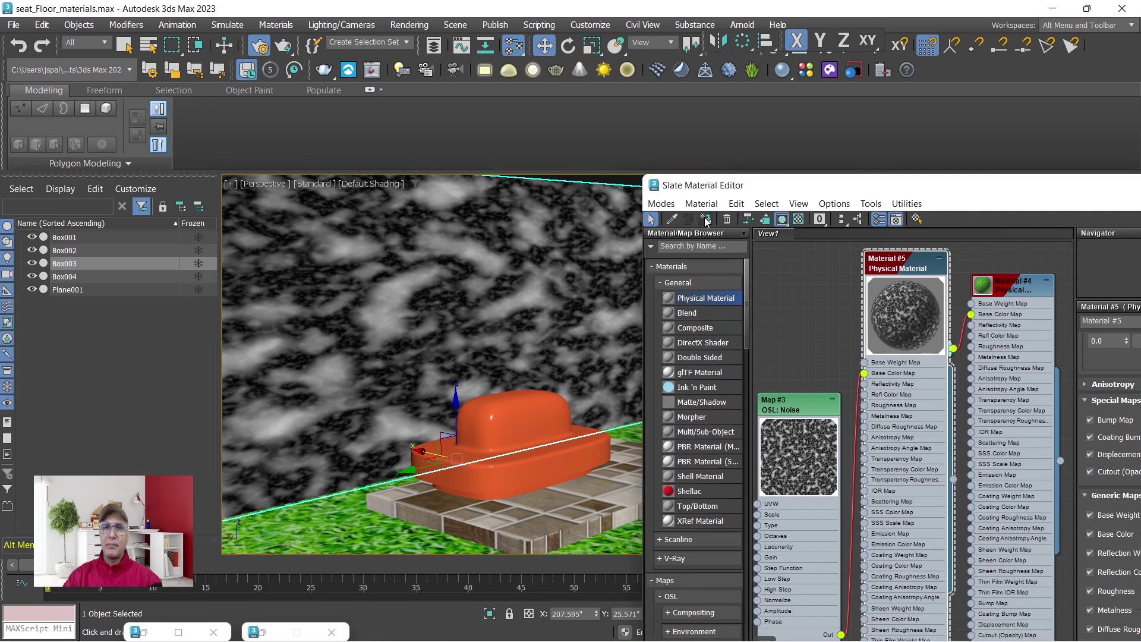
drag(803, 190, 420, 187)
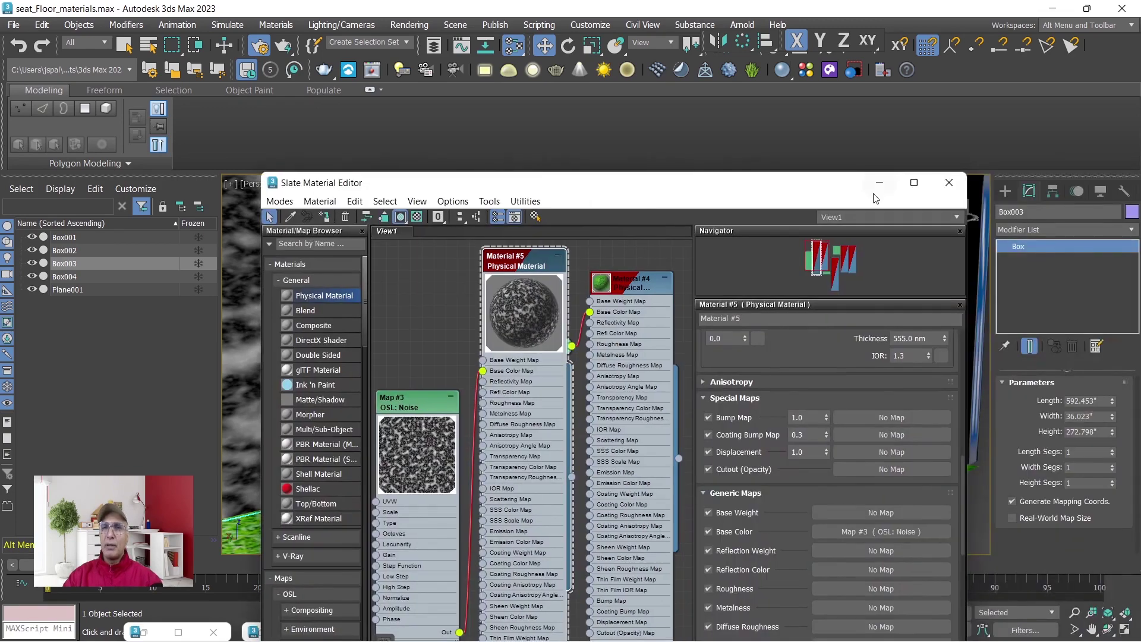
Render the perspective view, zoom into the noise wall, sign and tiled seat, then minimize the render.
click(880, 184)
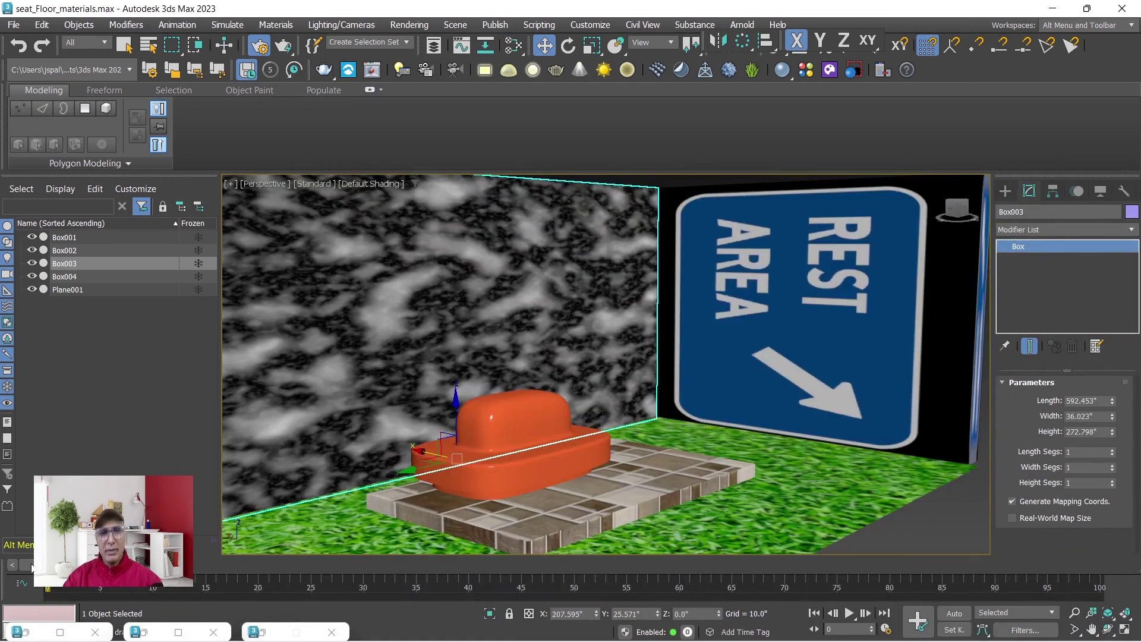
key(shift+q)
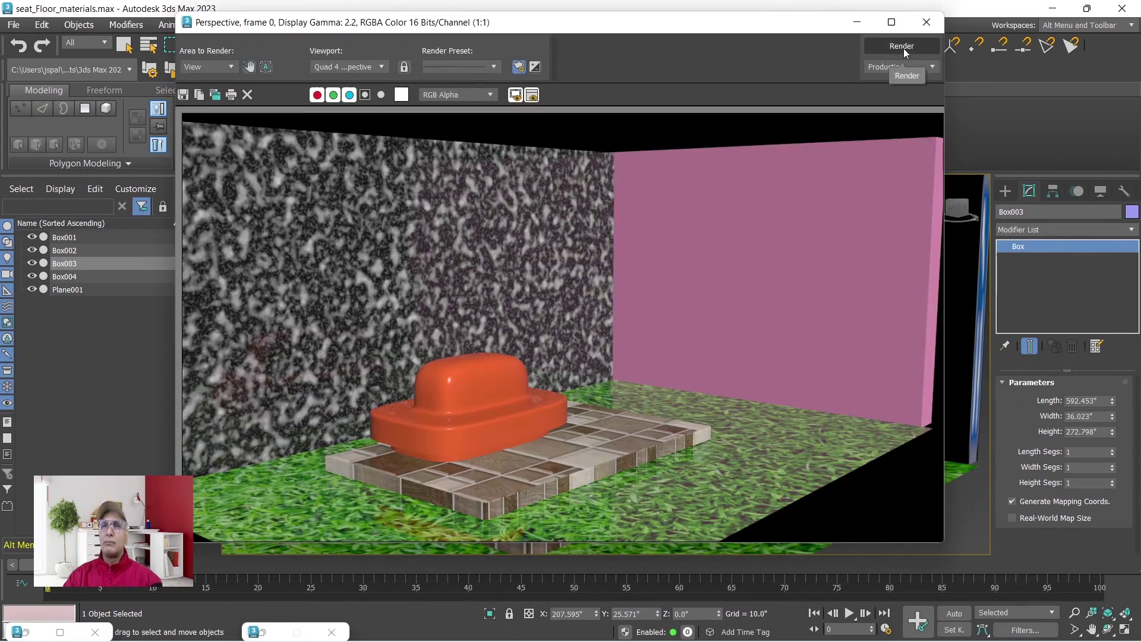
click(902, 46)
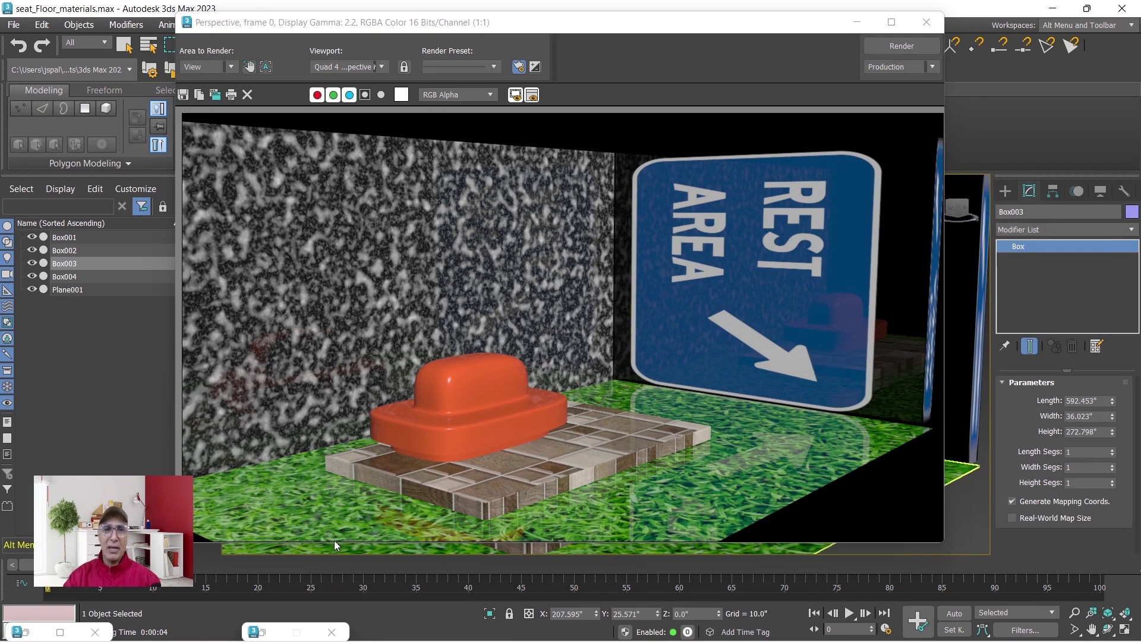
scroll(662, 508, down, 1)
scroll(661, 493, up, 3)
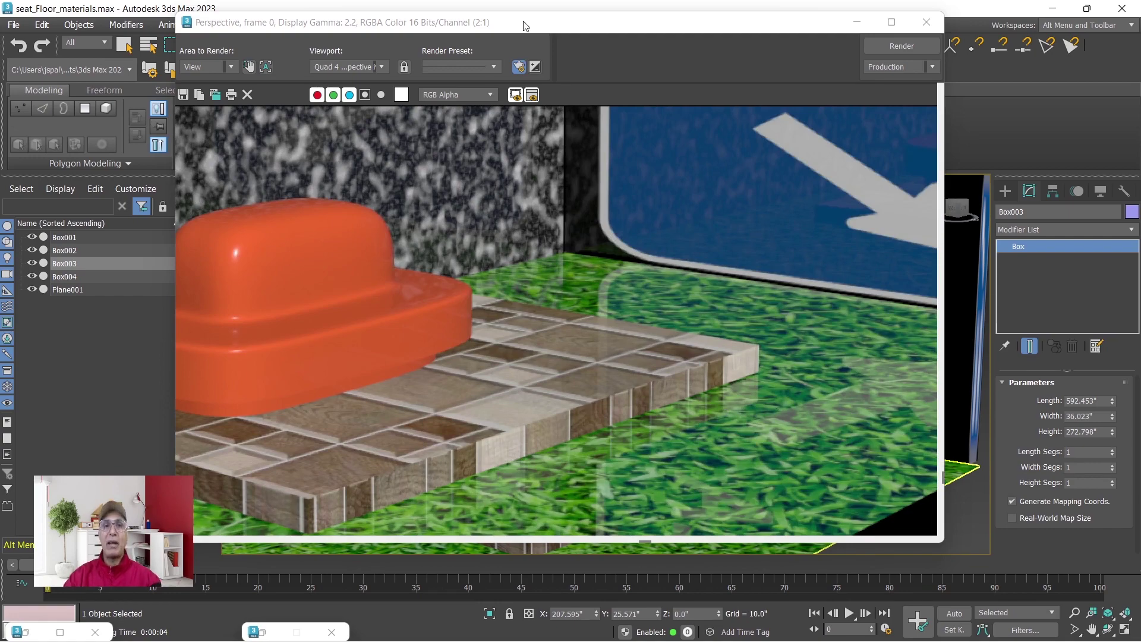
drag(523, 24, 461, 41)
click(794, 45)
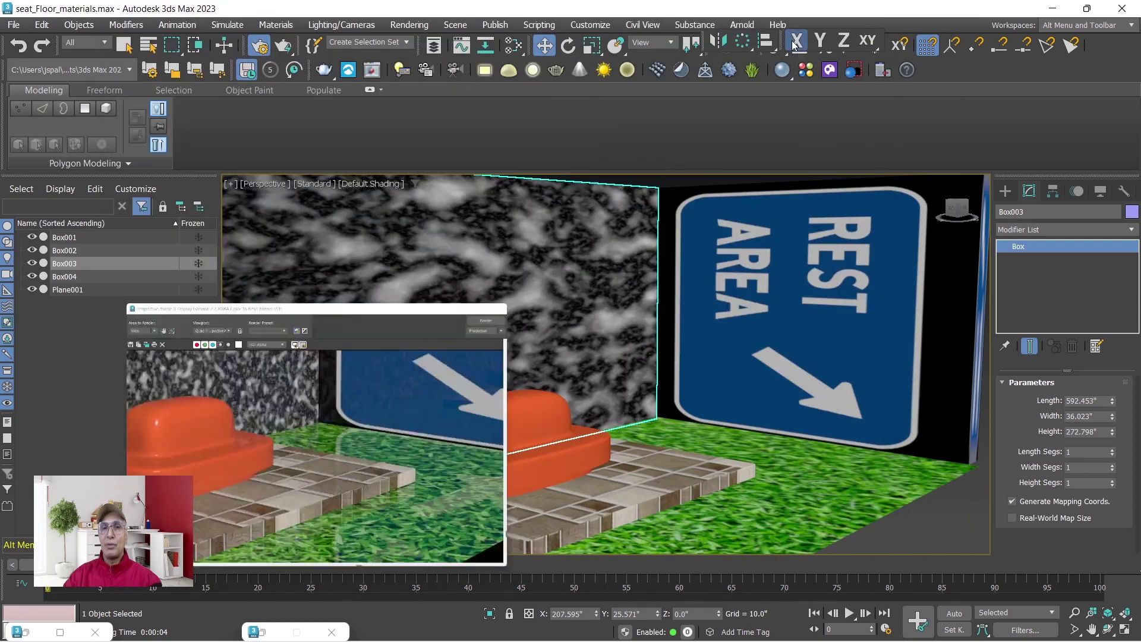
Select the Plane001 grass floor and set its Material #4 reflection weight to 0.
click(791, 519)
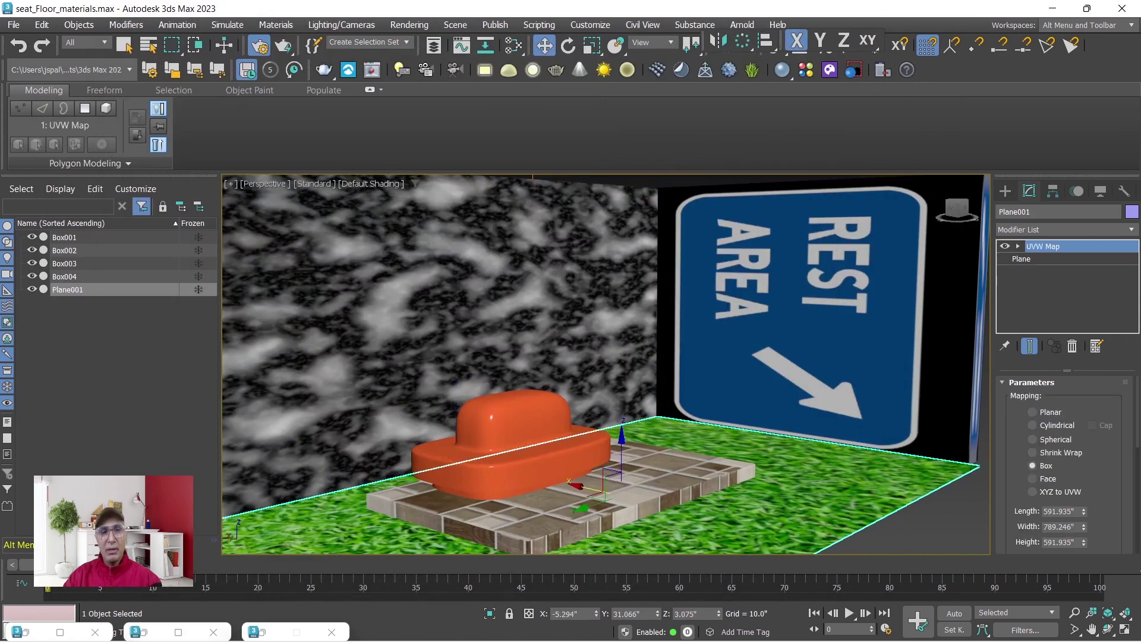
click(29, 634)
double_click(635, 288)
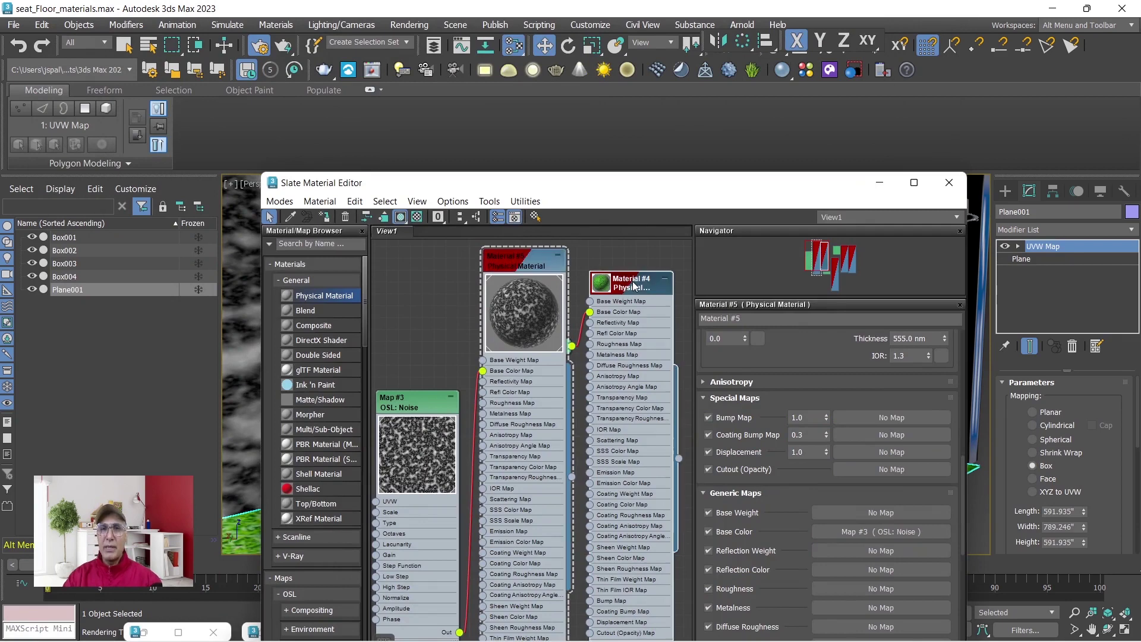
drag(504, 265, 409, 265)
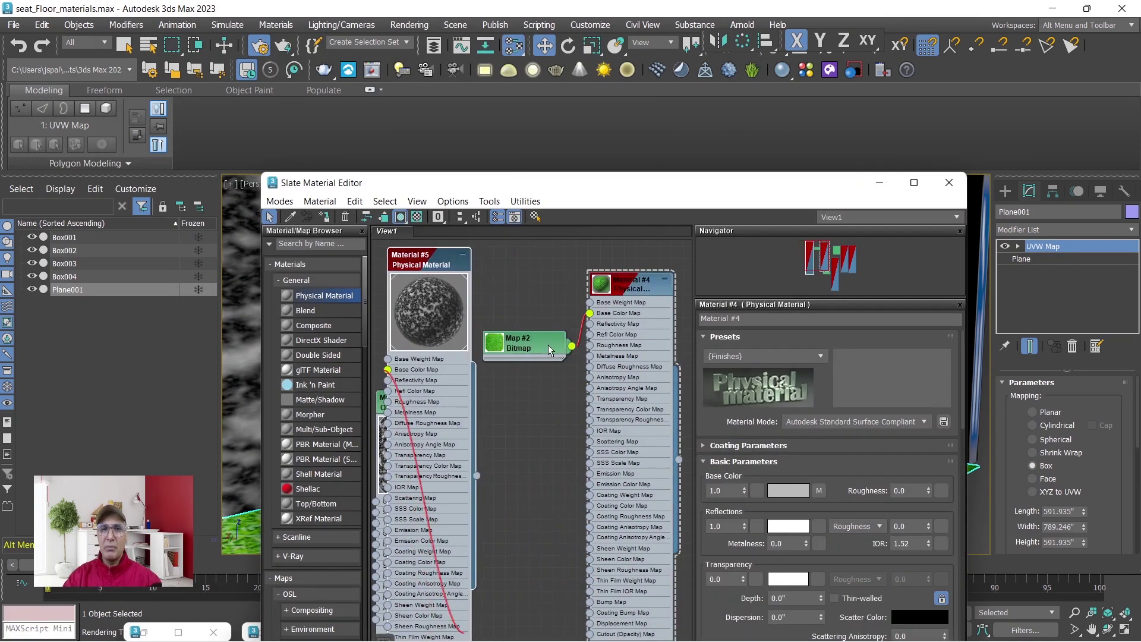
click(723, 526)
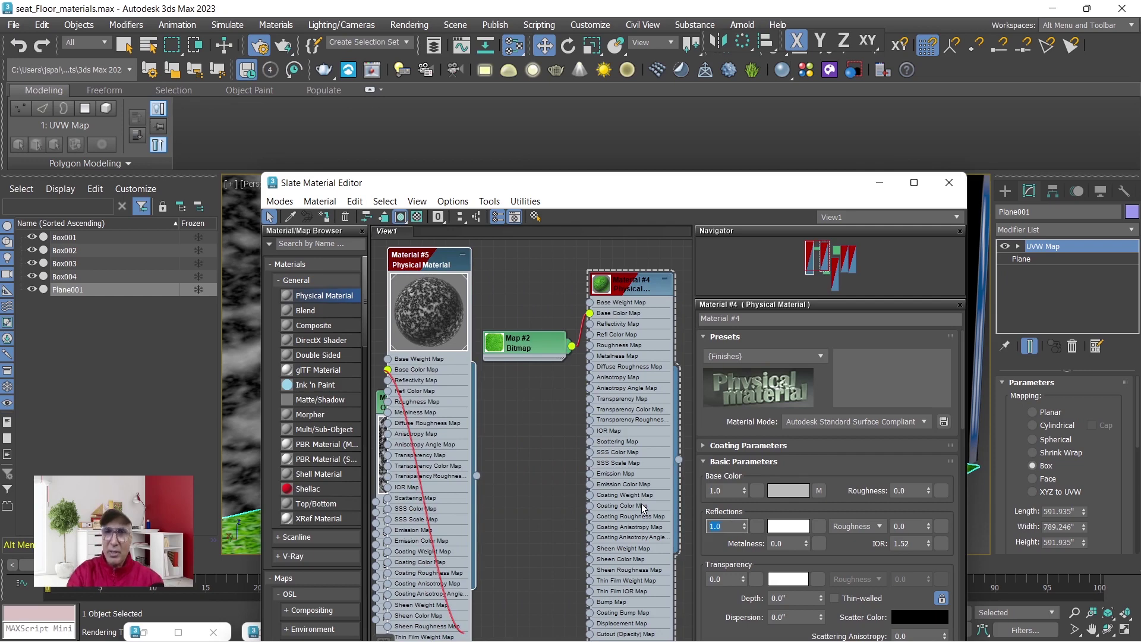
text(0)
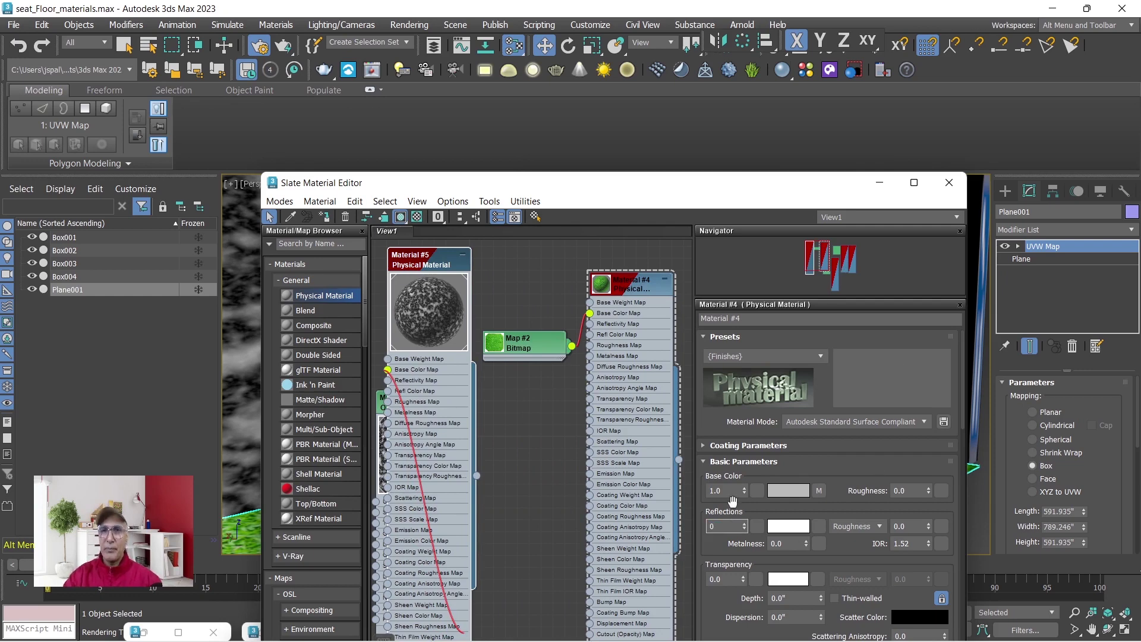
click(880, 182)
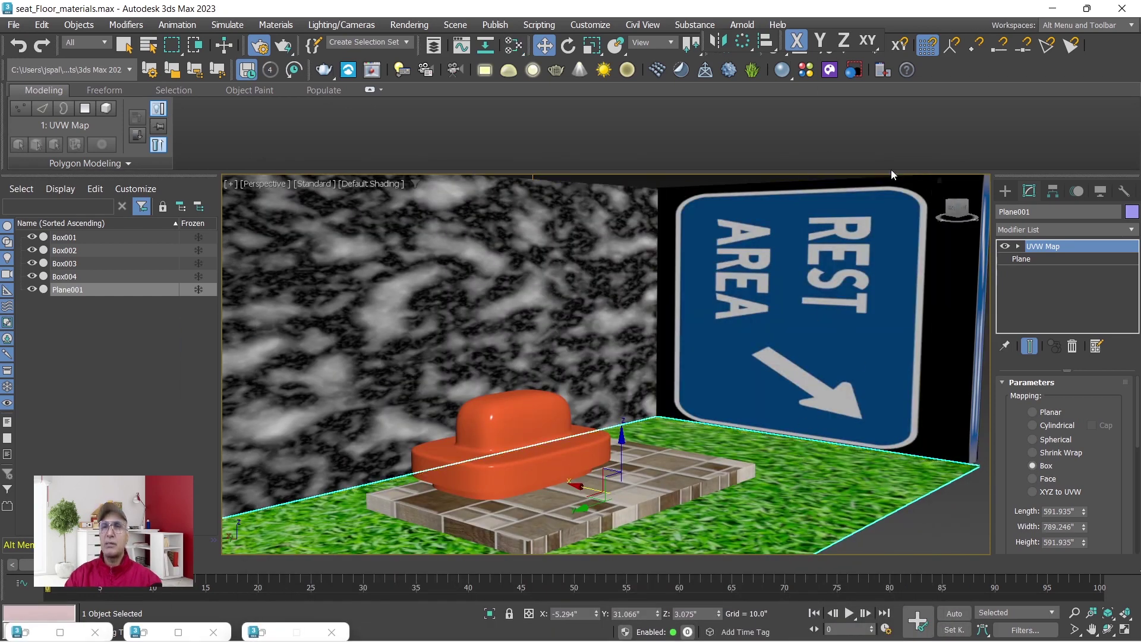
click(149, 632)
Re-render to check the grass floor without reflections, then minimize the render window.
click(845, 61)
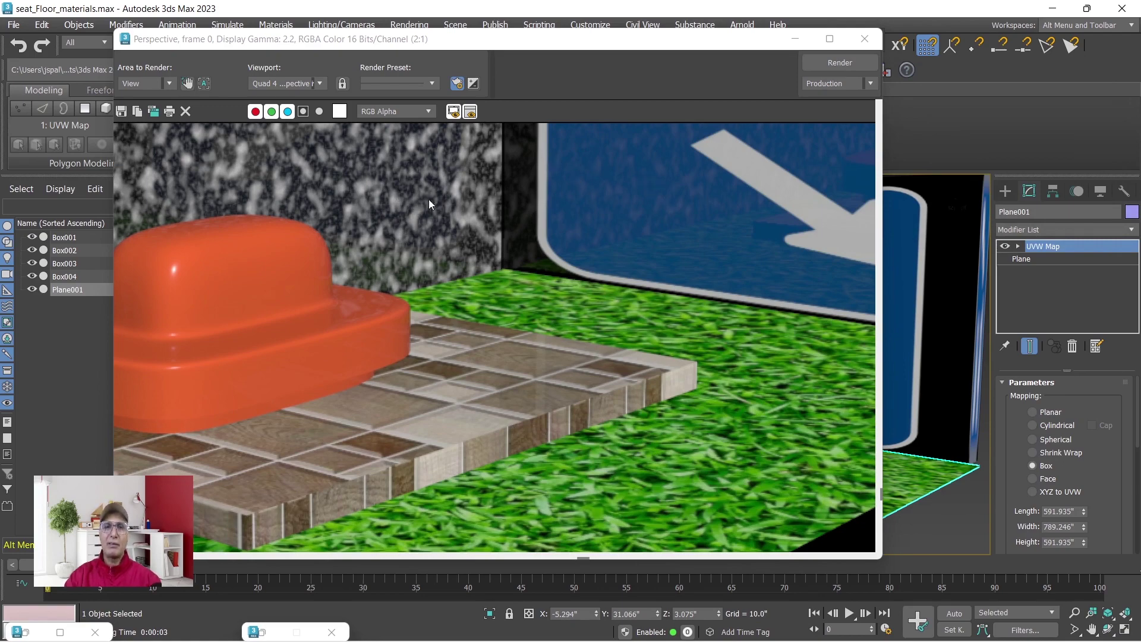
click(796, 39)
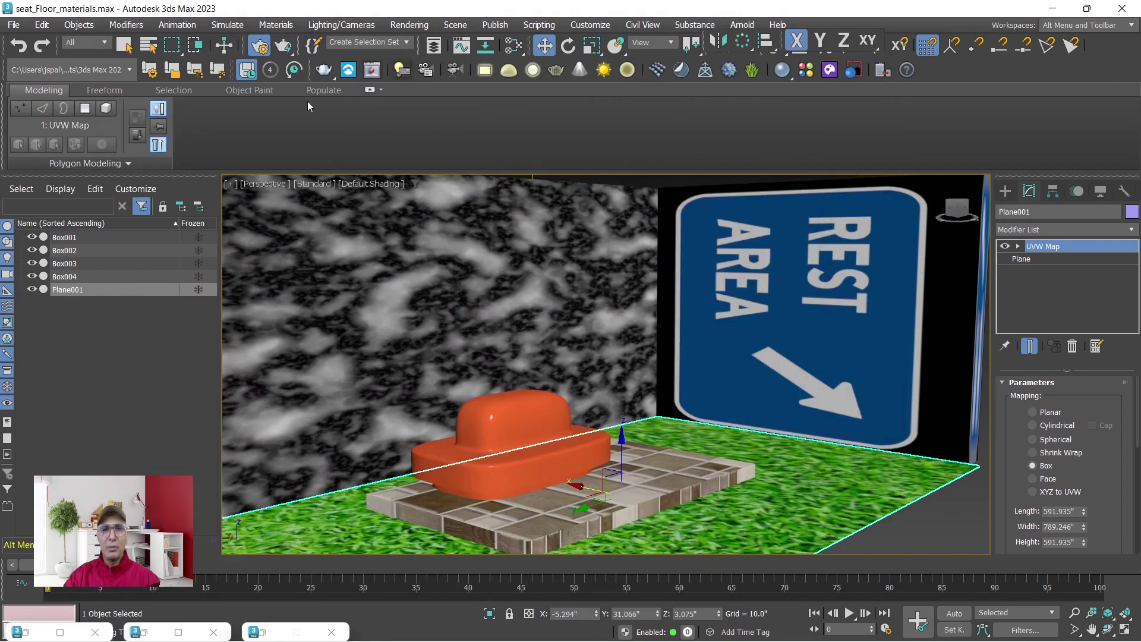
Set the reflection weight of the REST AREA sign's Material #6 to 0.0 in the maximized editor.
double_click(29, 632)
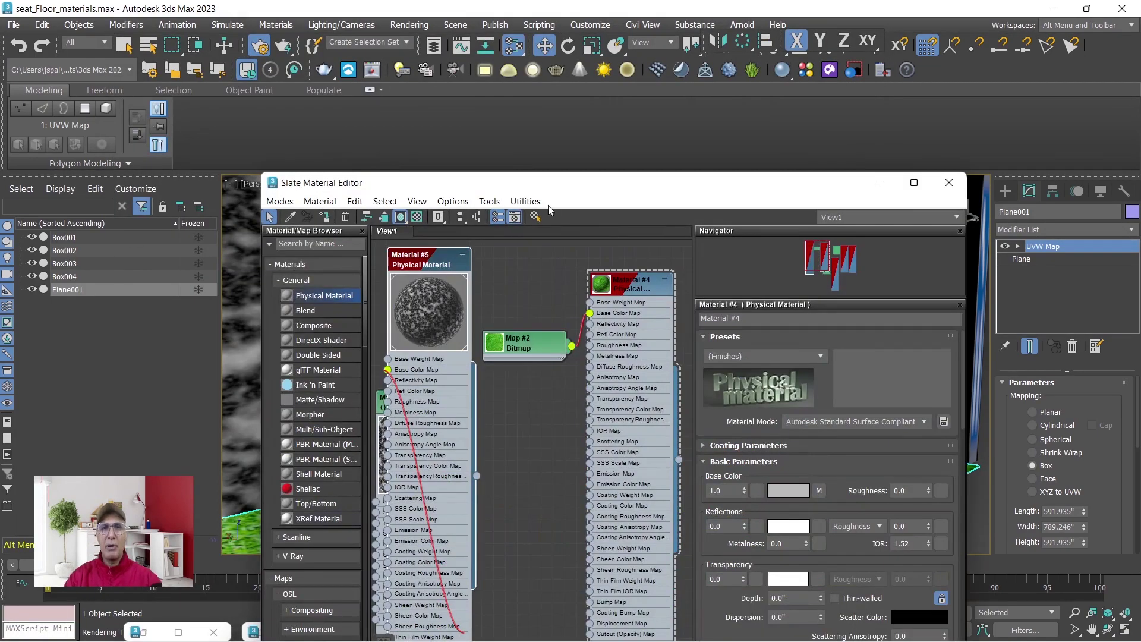
click(916, 186)
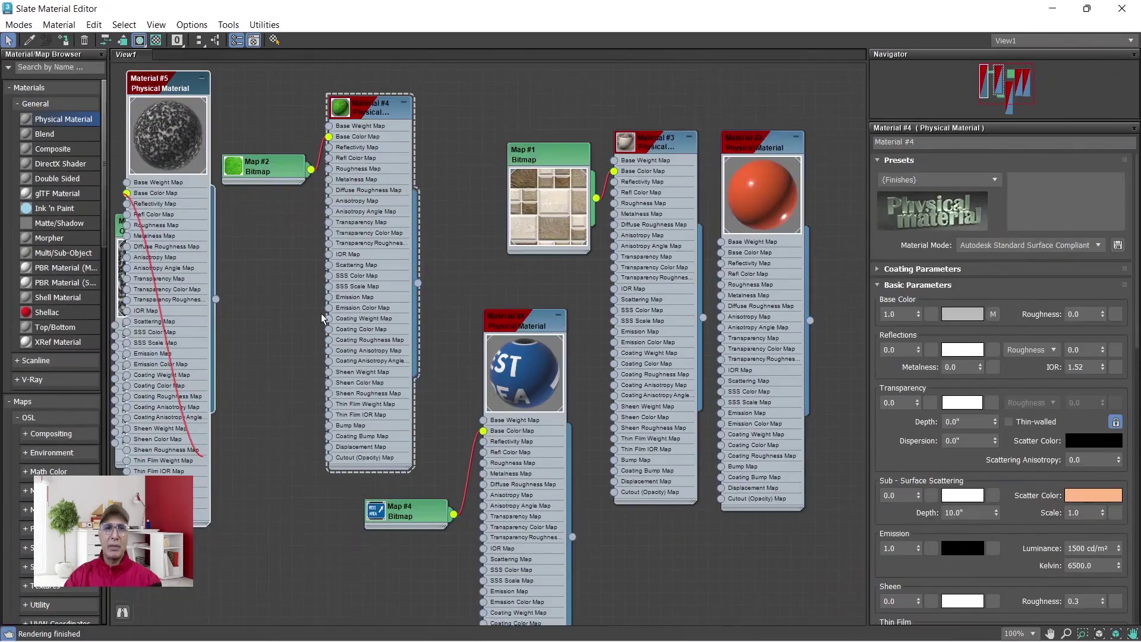
click(508, 323)
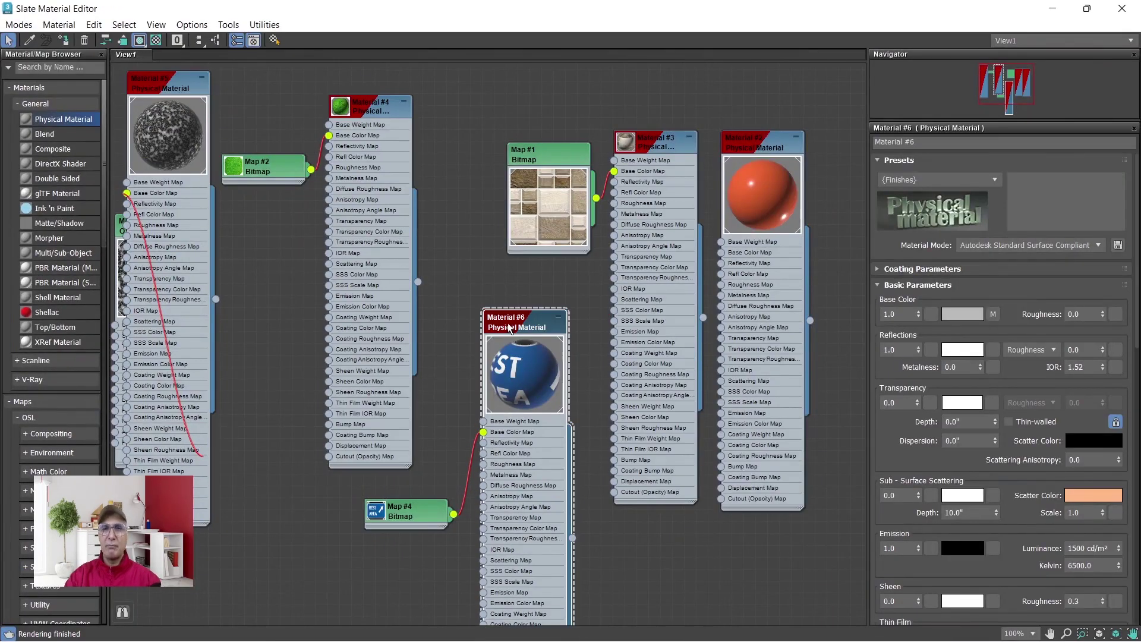
double_click(895, 351)
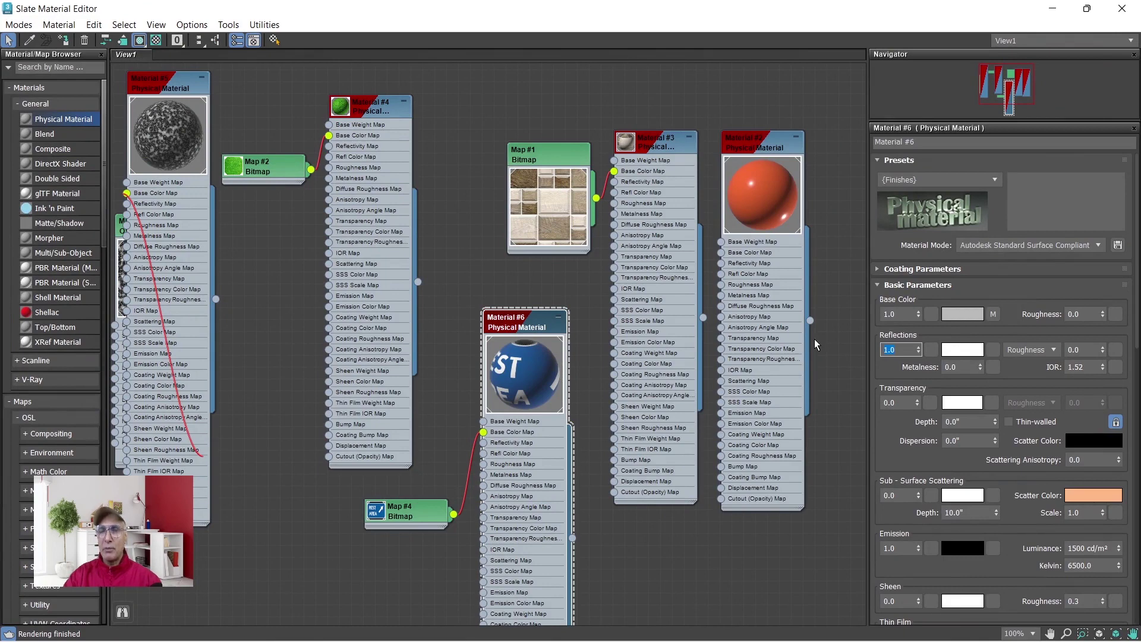
text(0)
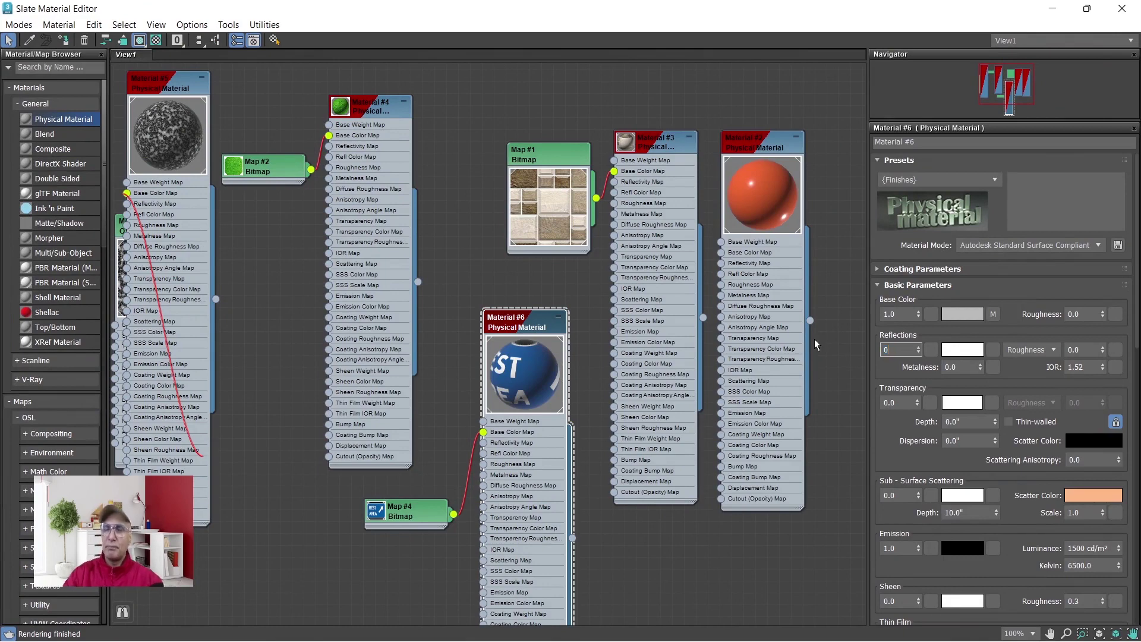
click(911, 314)
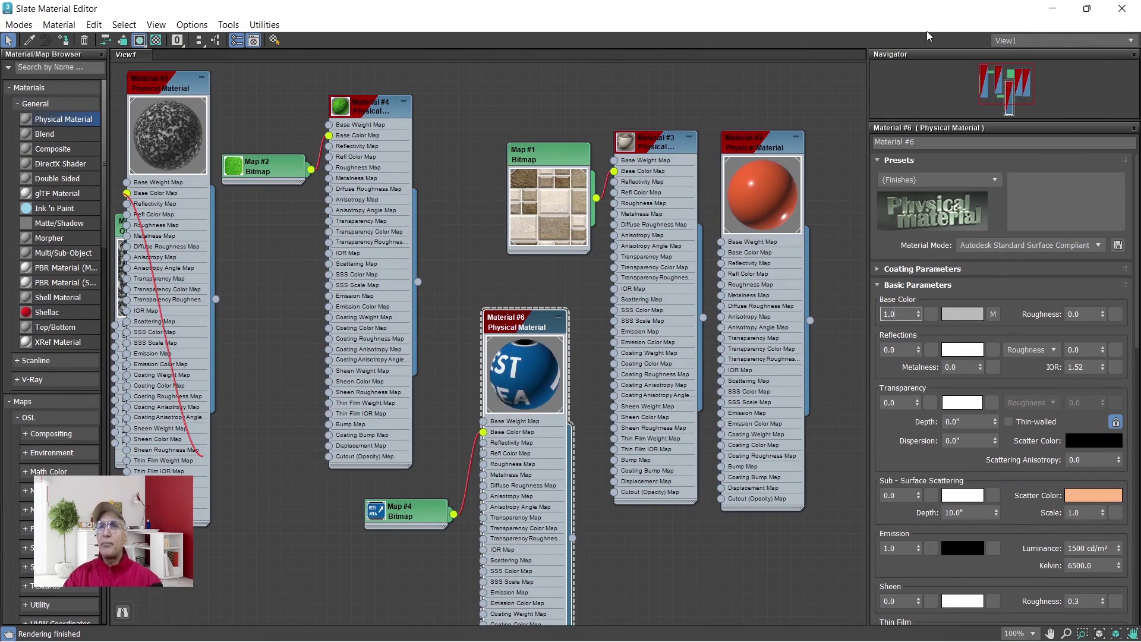
click(1058, 15)
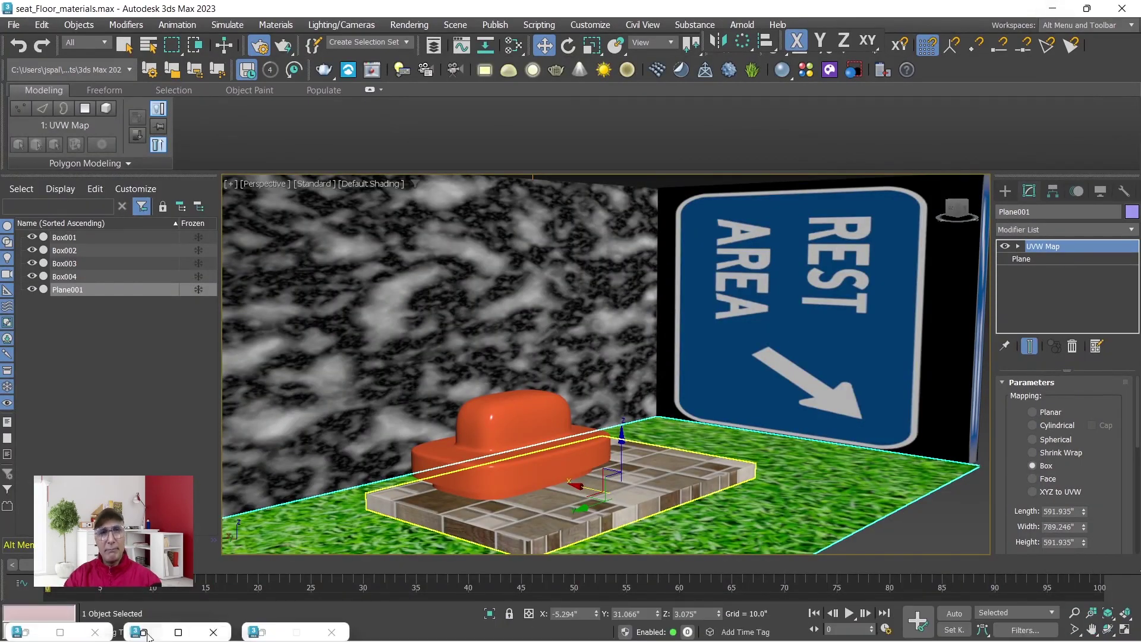
Render with the updated reflections, zoom in to inspect the sign and floor, and move the frame right.
click(178, 632)
click(830, 65)
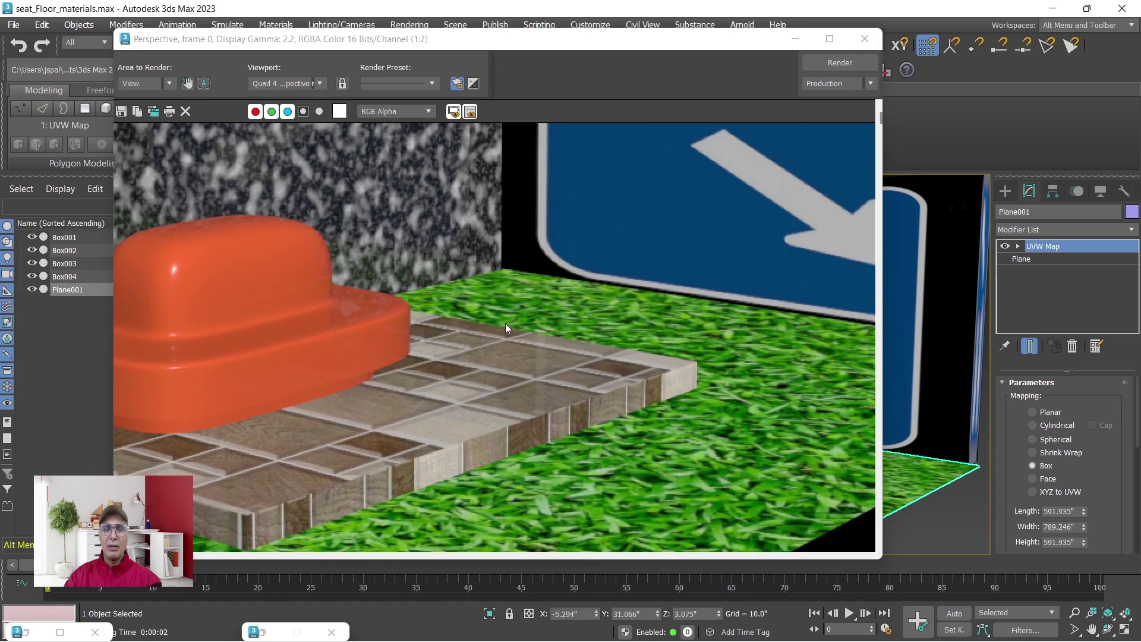
scroll(511, 323, down, 1)
scroll(518, 322, up, 2)
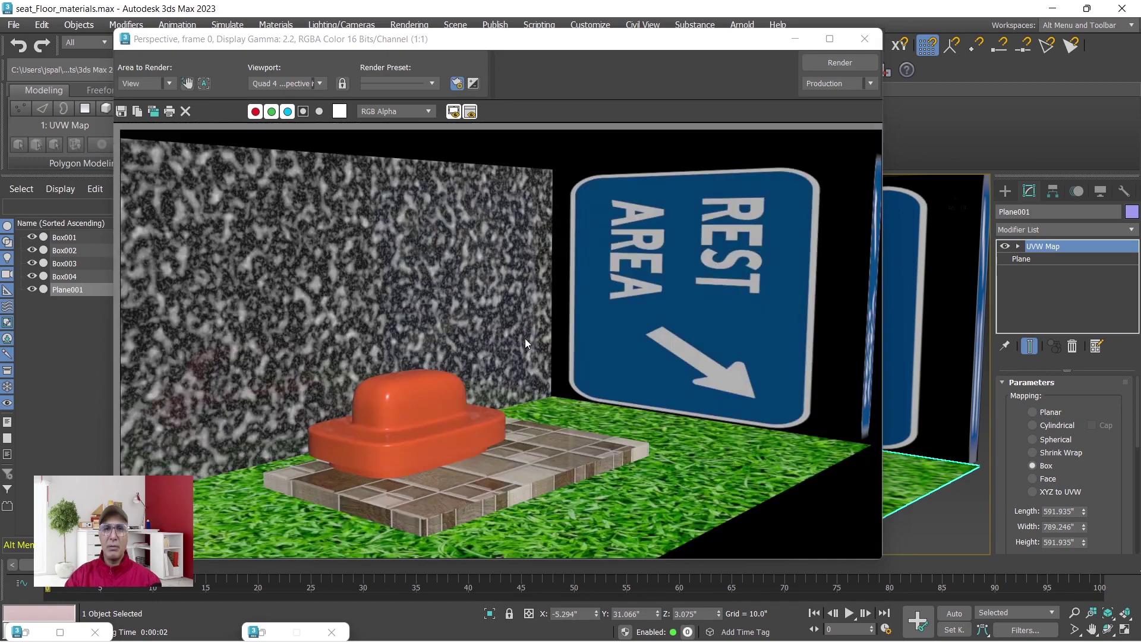
scroll(521, 376, up, 1)
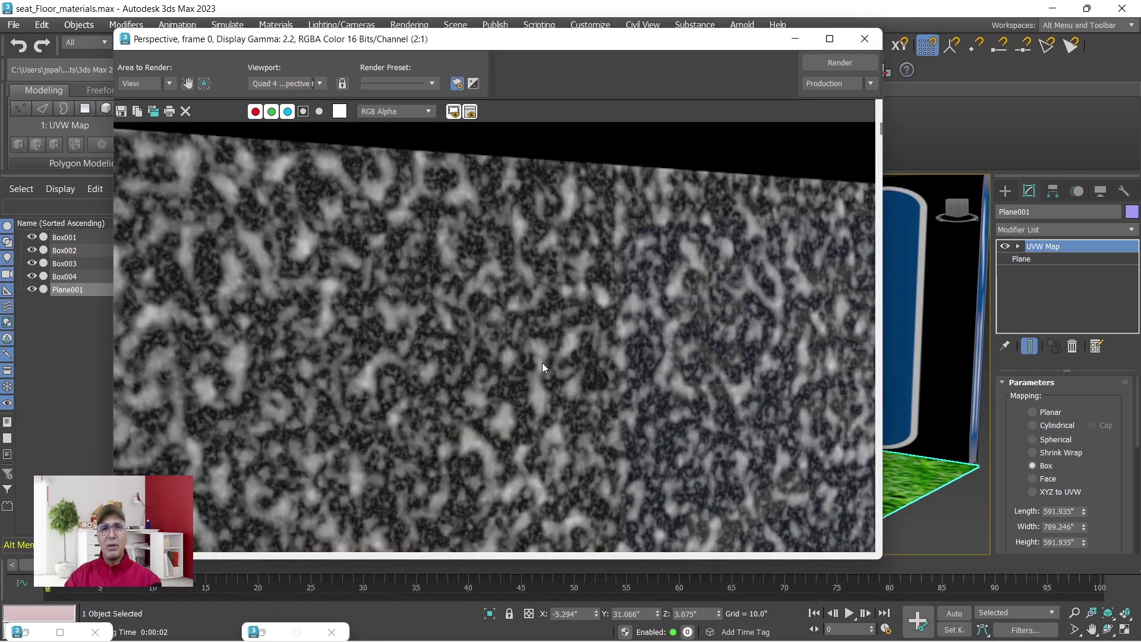
scroll(422, 384, down, 1)
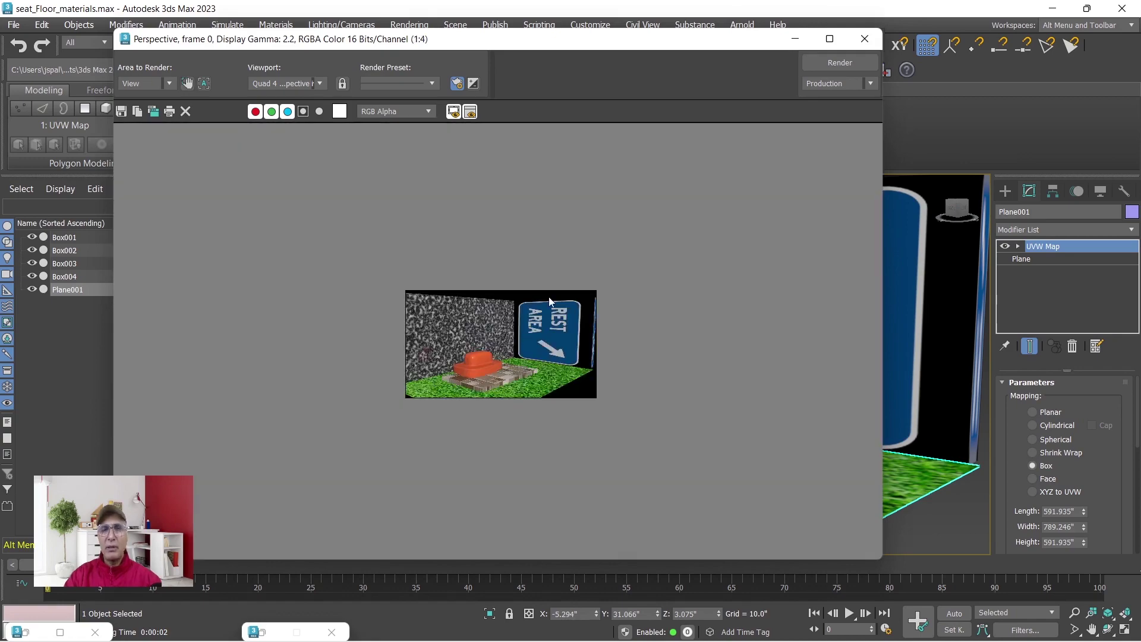
scroll(512, 361, up, 2)
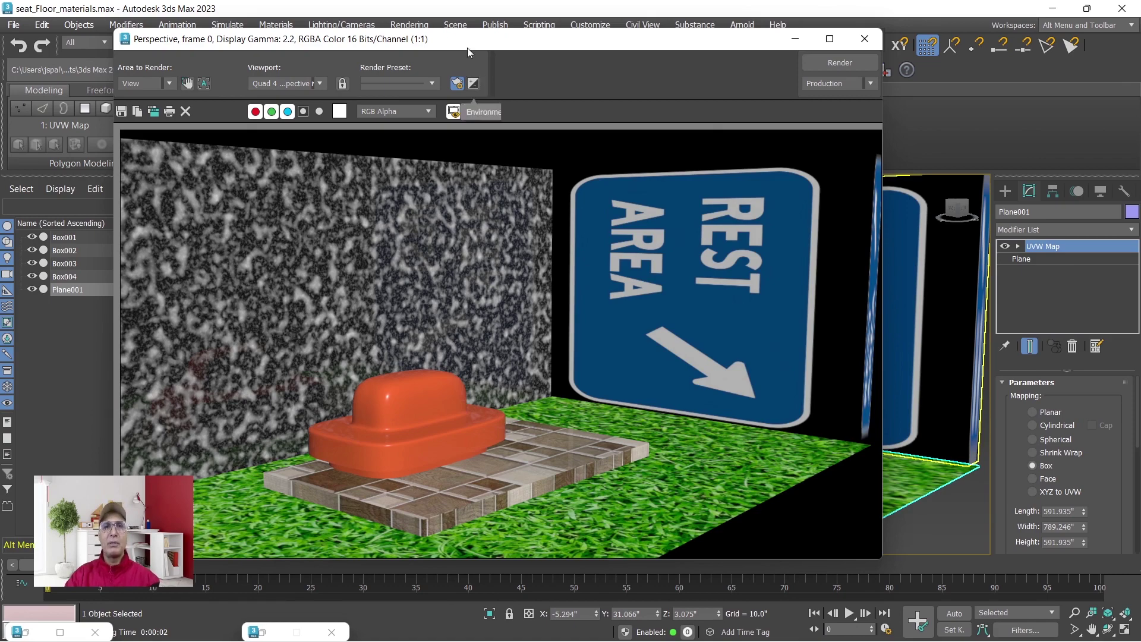
drag(463, 47, 520, 73)
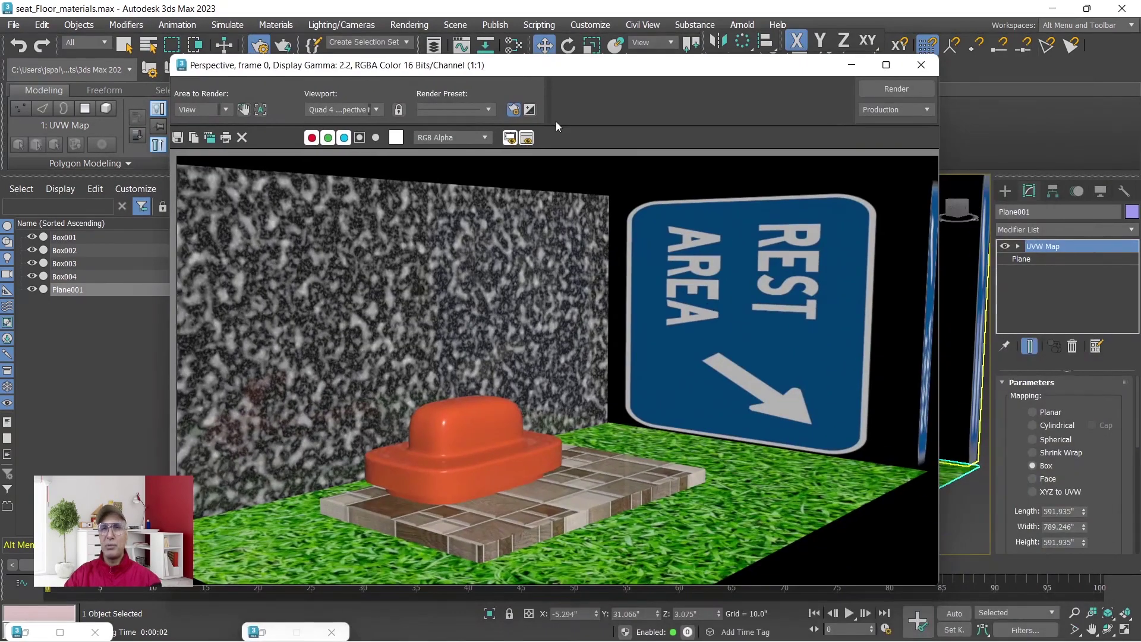